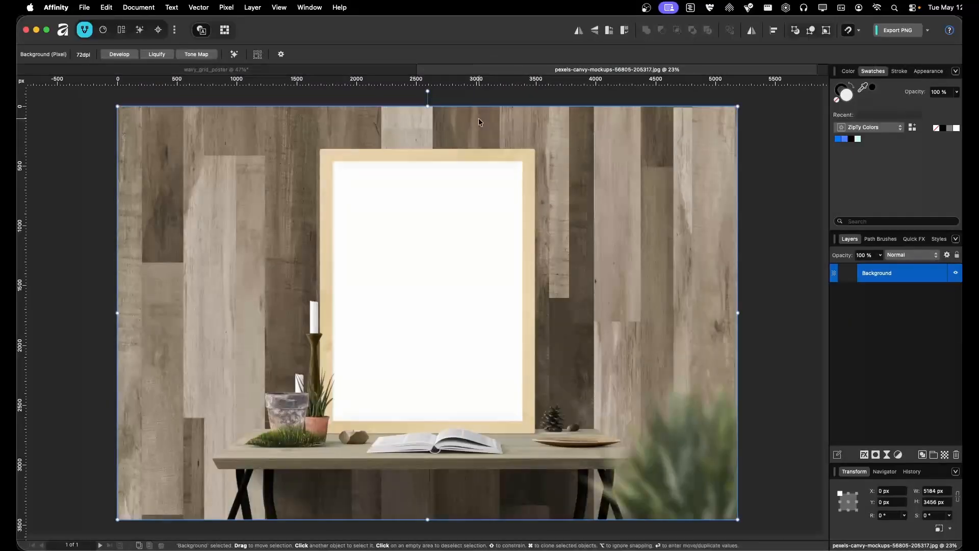
# Step: Try to place the pexels-canvy-mockups-56805-205317.jpg photo into the wavy_grid_poster document
pyautogui.click(387, 72)
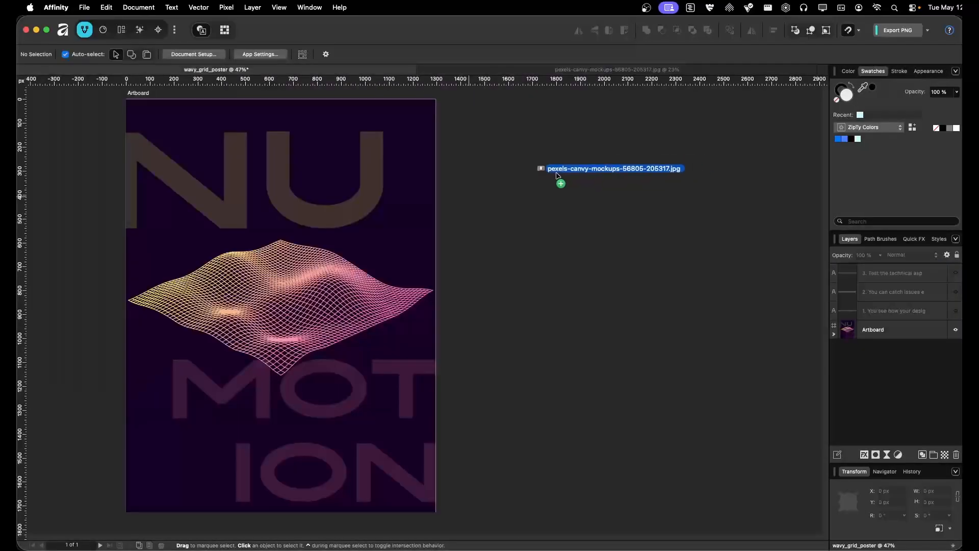
pyautogui.moveTo(556, 172); pyautogui.dragTo(529, 177)
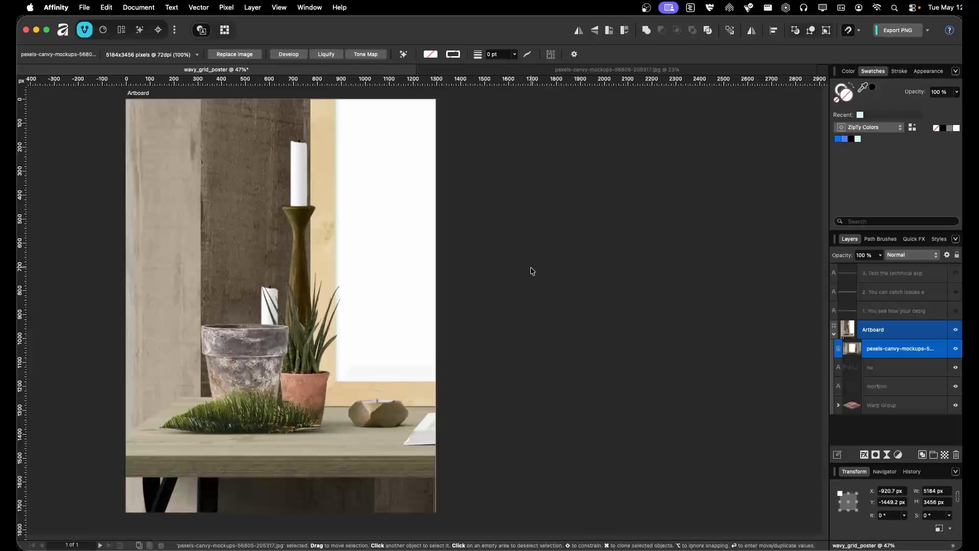
pyautogui.press('super+z')
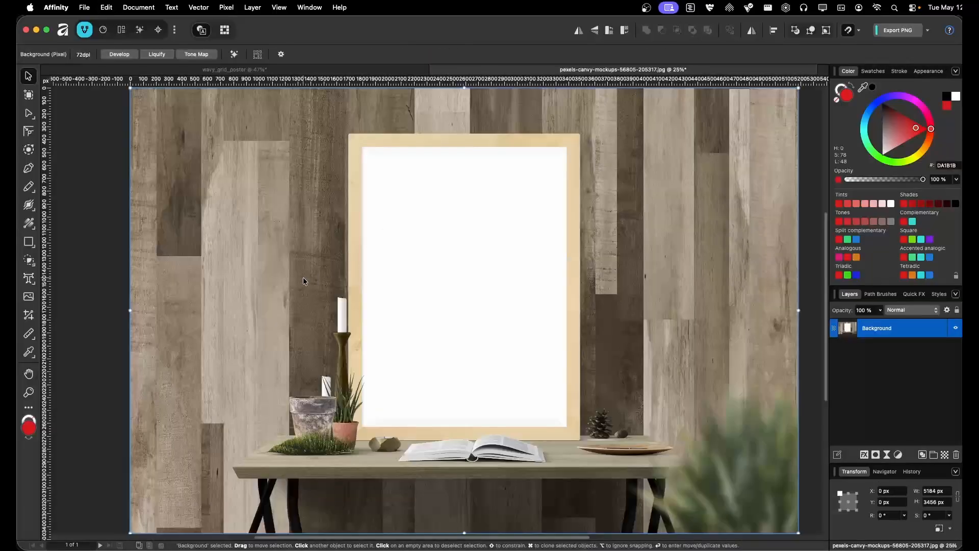
# Step: Flood-select the blank white area inside the wooden picture frame and convert the selection to curves
pyautogui.scroll(1, 329, 289)
pyautogui.scroll(-1, 330, 289)
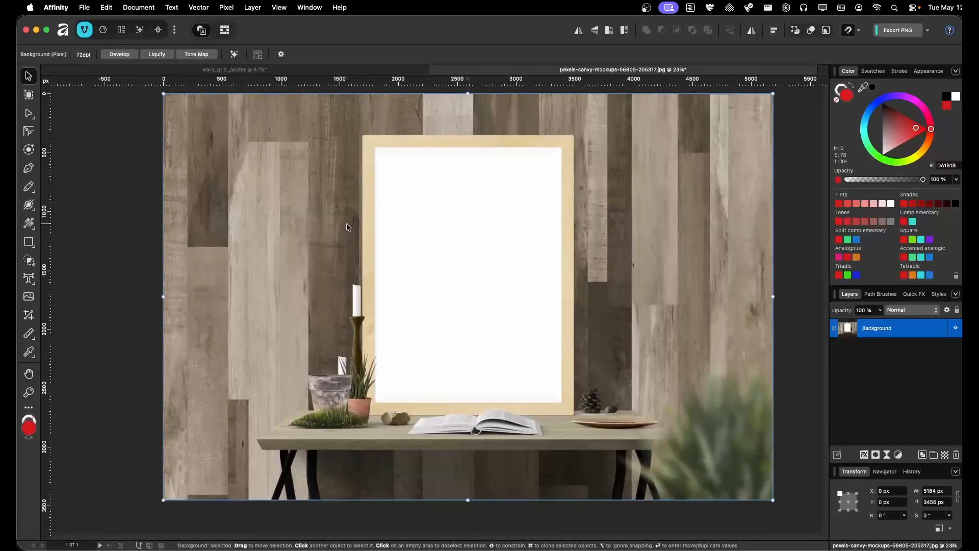
pyautogui.scroll(1, 345, 223)
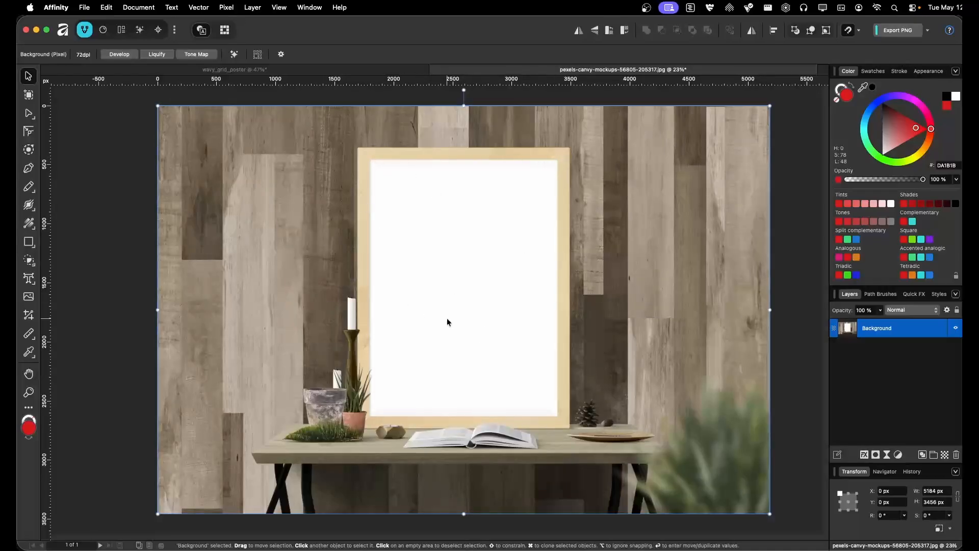
pyautogui.click(102, 29)
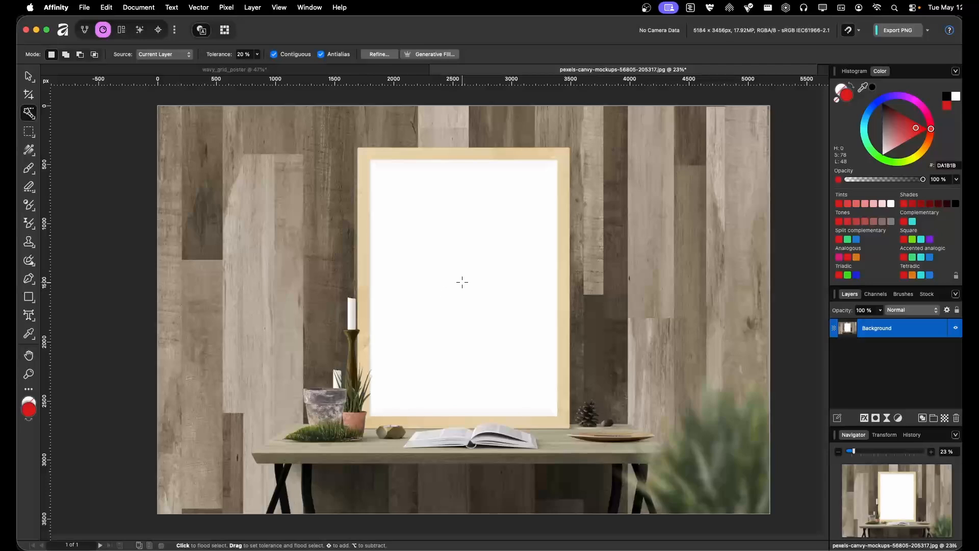
pyautogui.click(509, 252)
pyautogui.click(198, 7)
pyautogui.moveTo(201, 7)
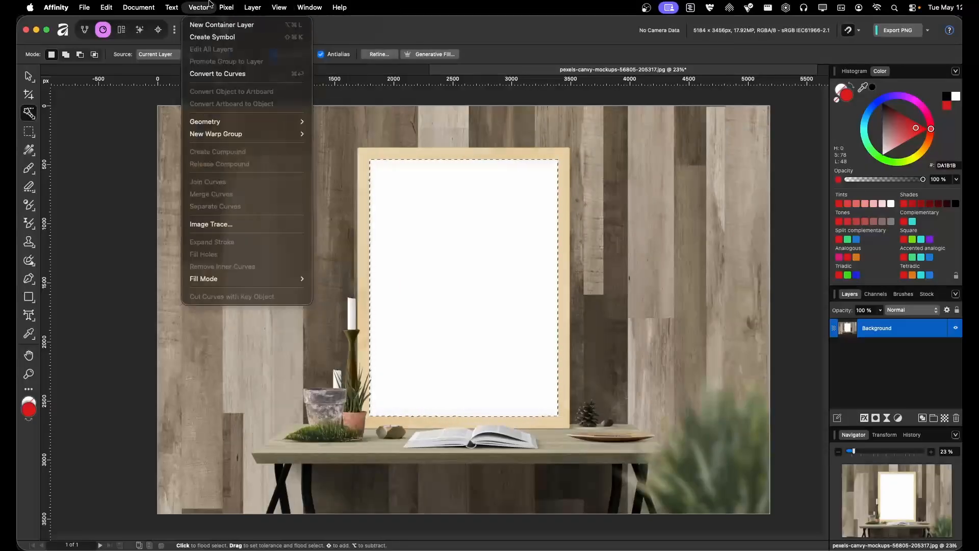
pyautogui.click(217, 73)
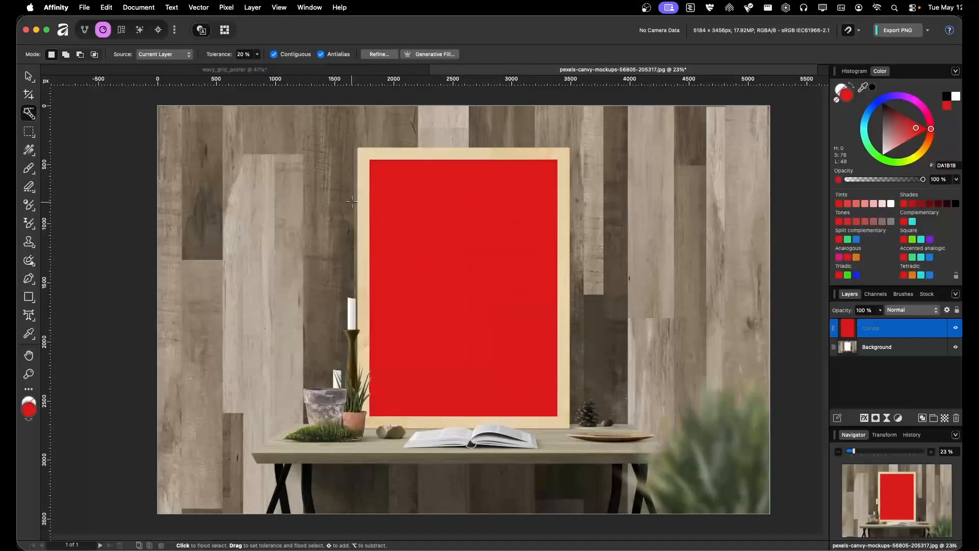
# Step: Pull the red shape's edge beneath the upper leaf tip closer to the leaf with the Node tool
pyautogui.press('v')
pyautogui.scroll(10, 362, 387)
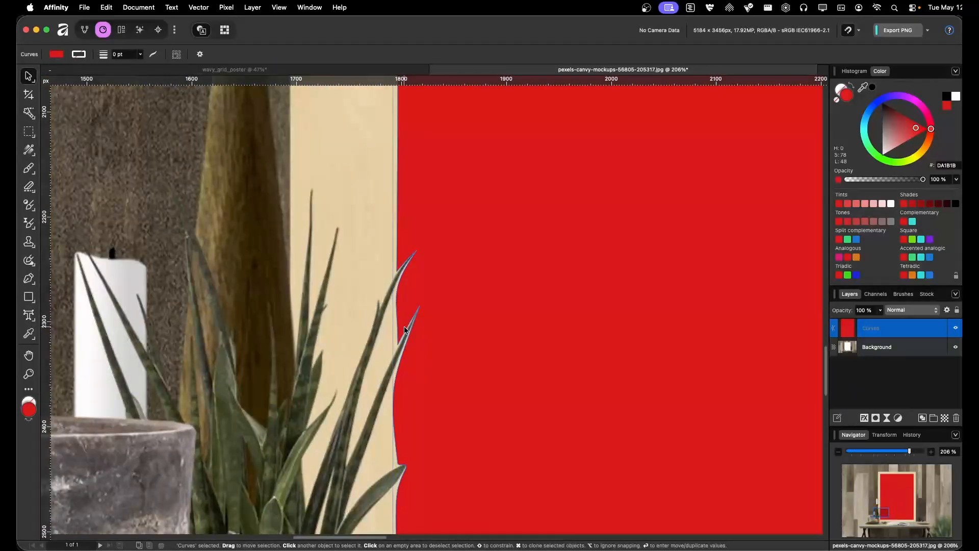
pyautogui.scroll(2, 404, 367)
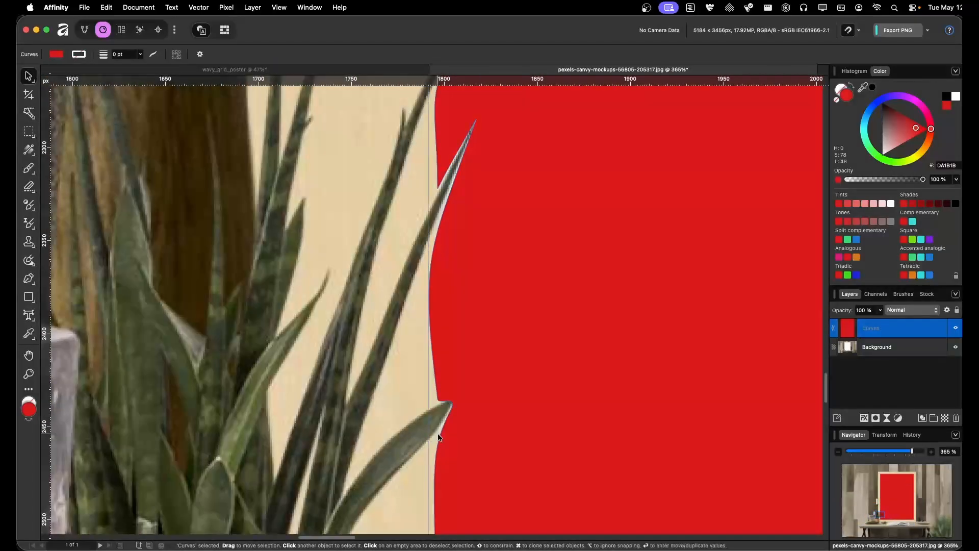
pyautogui.scroll(5, 450, 399)
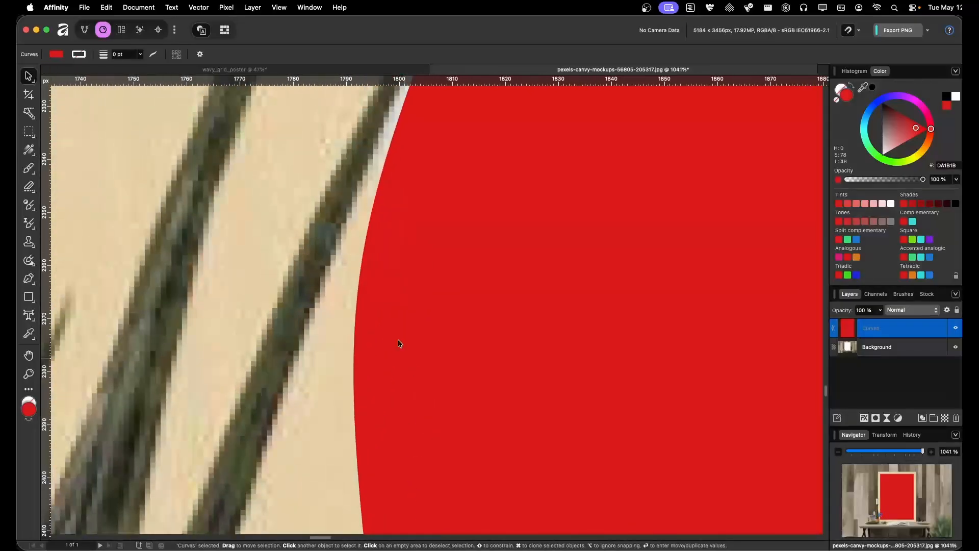
pyautogui.scroll(-3, 450, 234)
pyautogui.press('a')
pyautogui.scroll(-2, 440, 335)
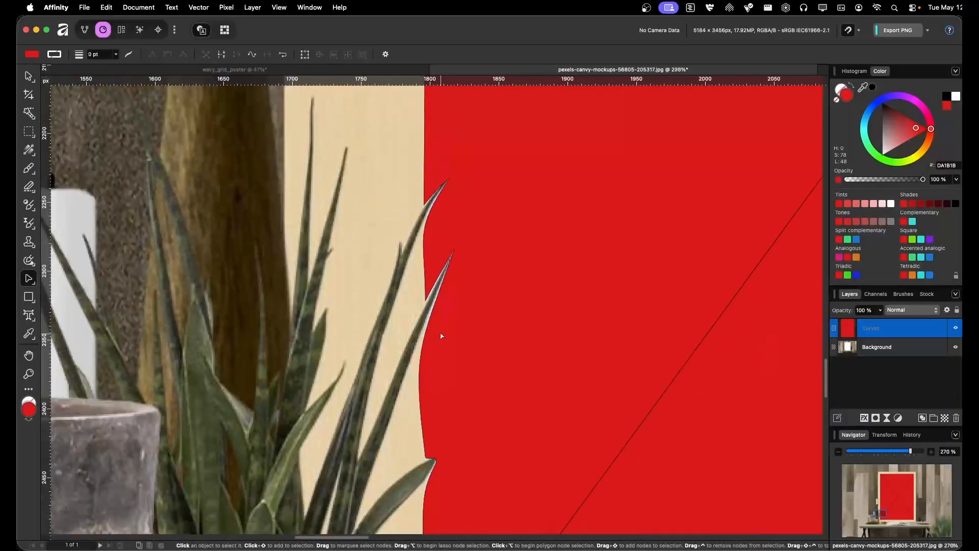
pyautogui.scroll(5, 432, 262)
pyautogui.scroll(4, 399, 230)
pyautogui.click(414, 252)
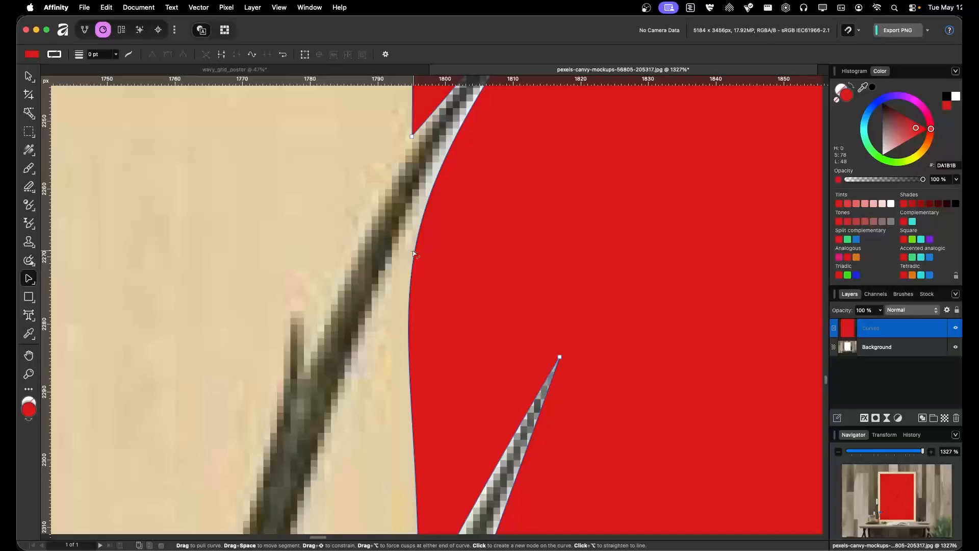
pyautogui.scroll(2, 416, 293)
pyautogui.click(411, 281)
pyautogui.moveTo(410, 278); pyautogui.dragTo(435, 242)
# Step: Sharpen and raise the node beneath the upper leaf tip, and nudge the node above the leaf onto its edge
pyautogui.scroll(3, 426, 258)
pyautogui.click(405, 305)
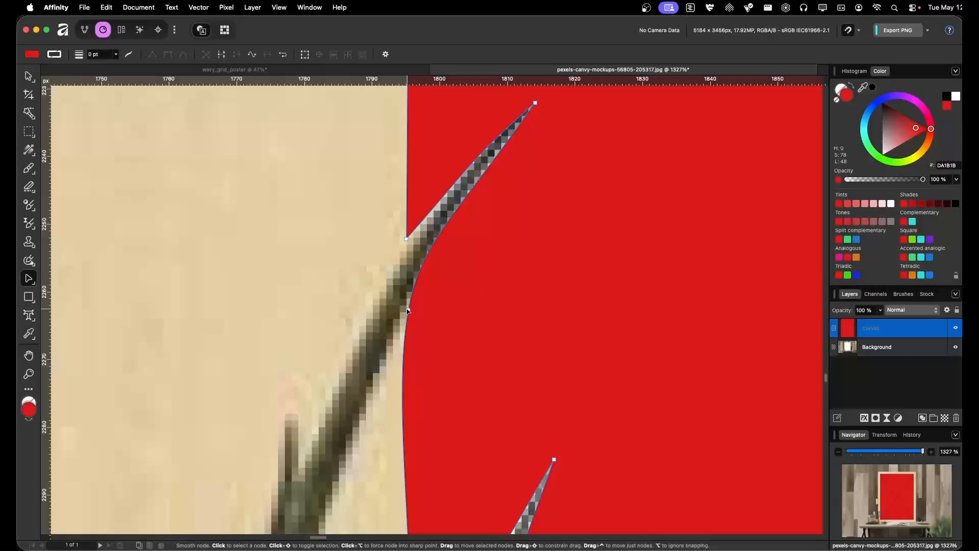
pyautogui.keyDown('alt'); pyautogui.click(408, 309); pyautogui.keyUp('alt')
pyautogui.moveTo(408, 310); pyautogui.dragTo(408, 297)
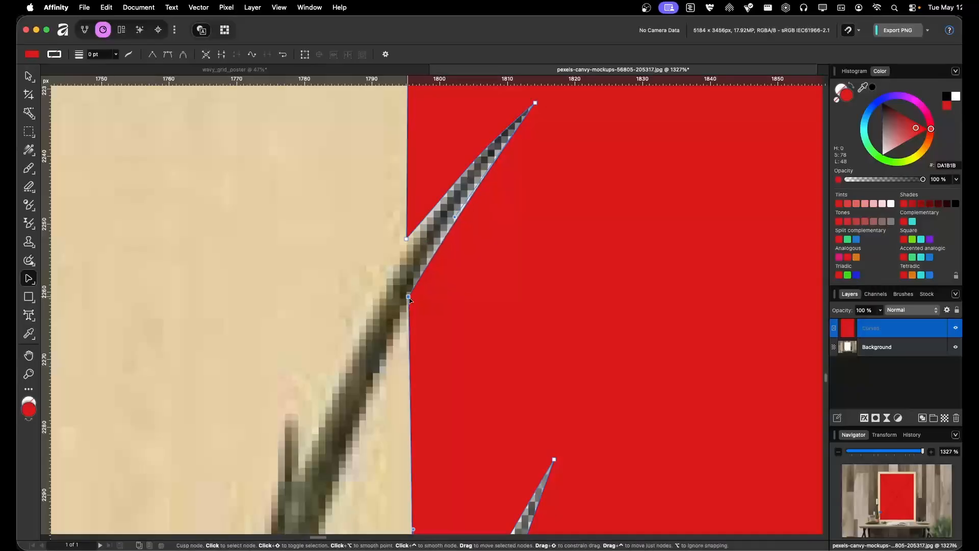
pyautogui.moveTo(406, 241); pyautogui.dragTo(408, 245)
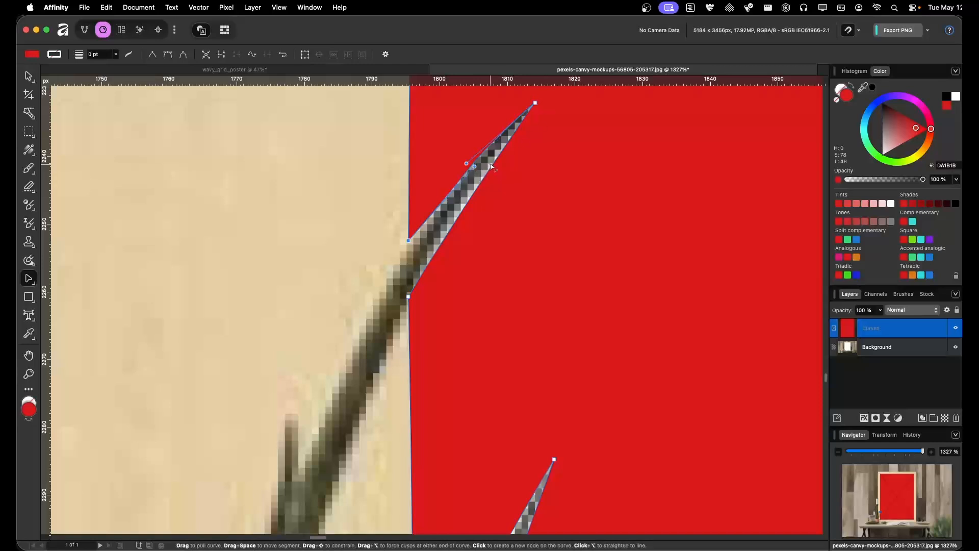
# Step: Refine the curve handles so the red shape's cutout follows both sides of the upper leaf tip
pyautogui.click(470, 185)
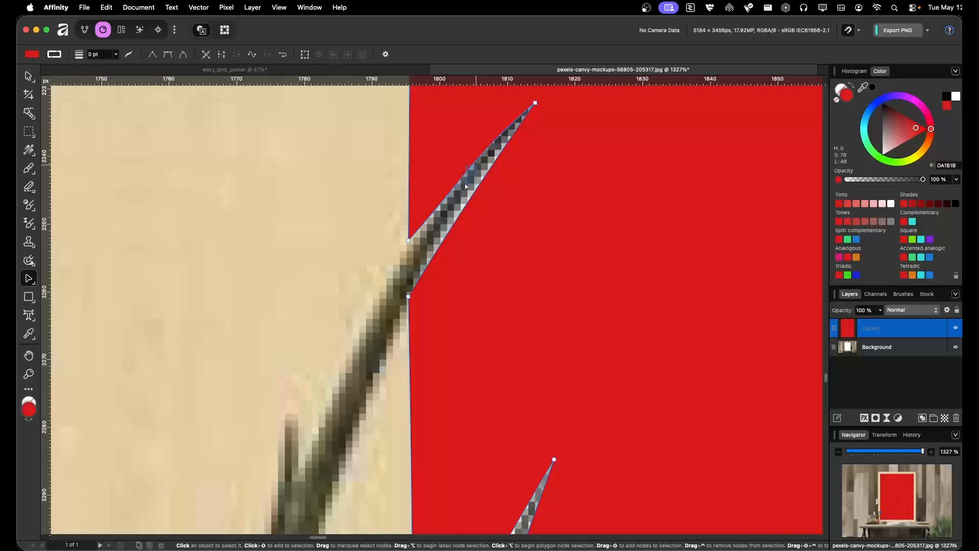
pyautogui.click(408, 297)
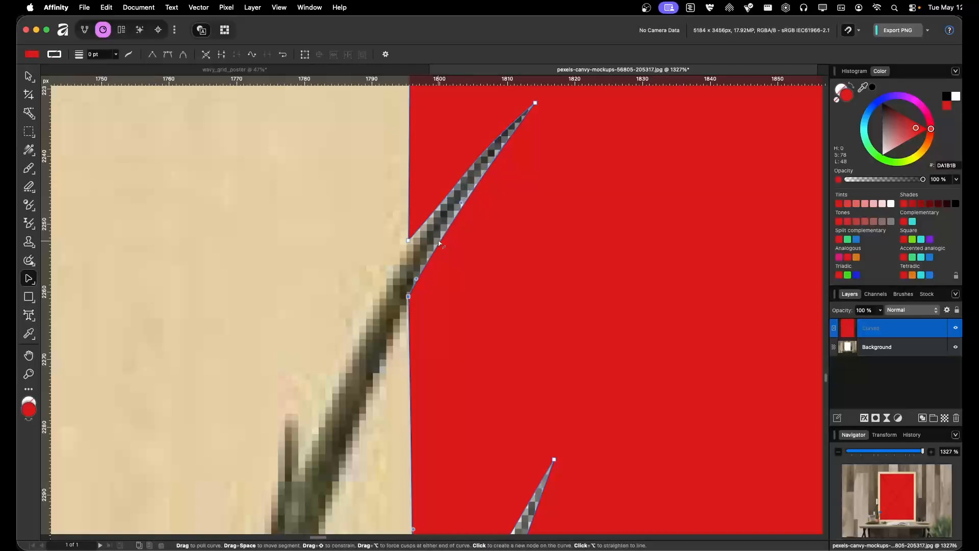
pyautogui.scroll(-5, 484, 224)
pyautogui.press('v')
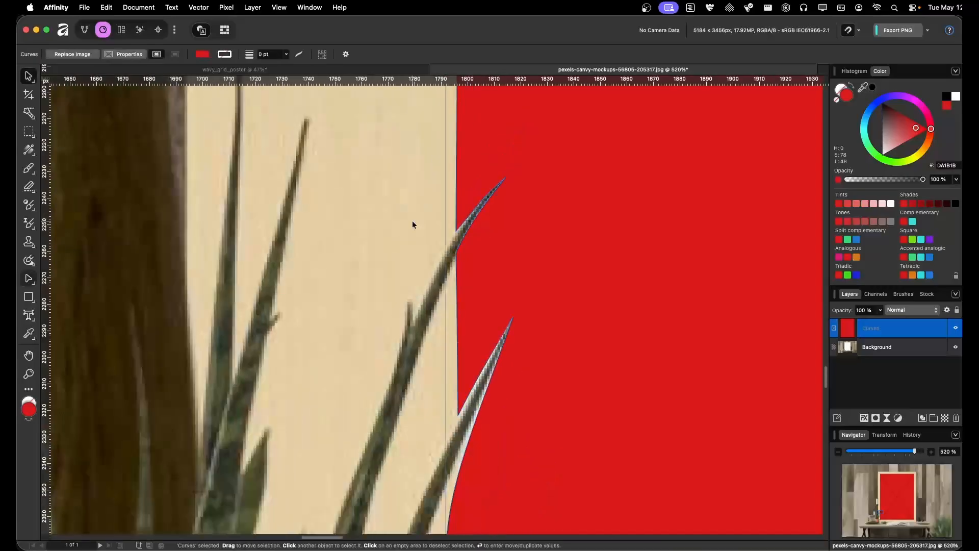
pyautogui.scroll(-1, 413, 223)
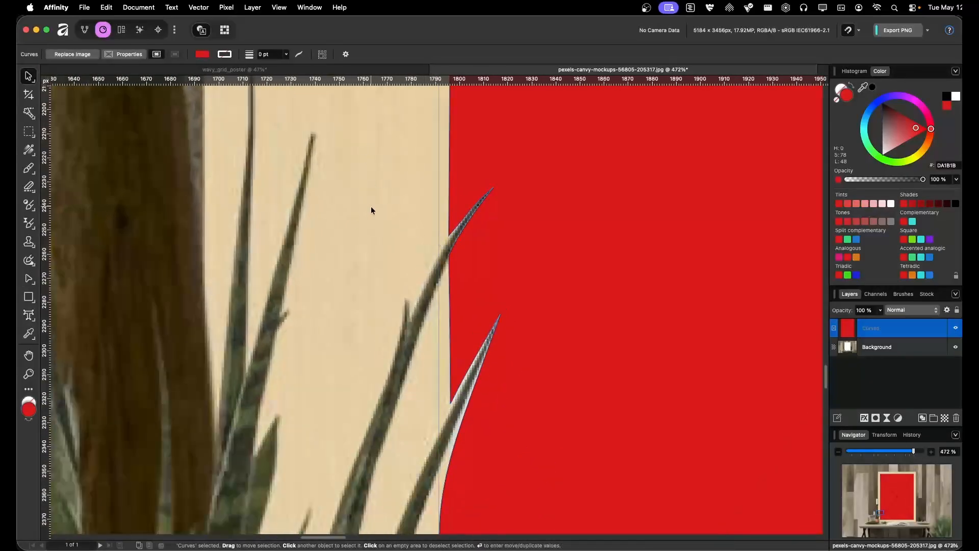
# Step: Switch to the Vector studio in pixel view mode and inspect the red shape's edge around the leaf tips
pyautogui.click(399, 234)
pyautogui.scroll(8, 438, 232)
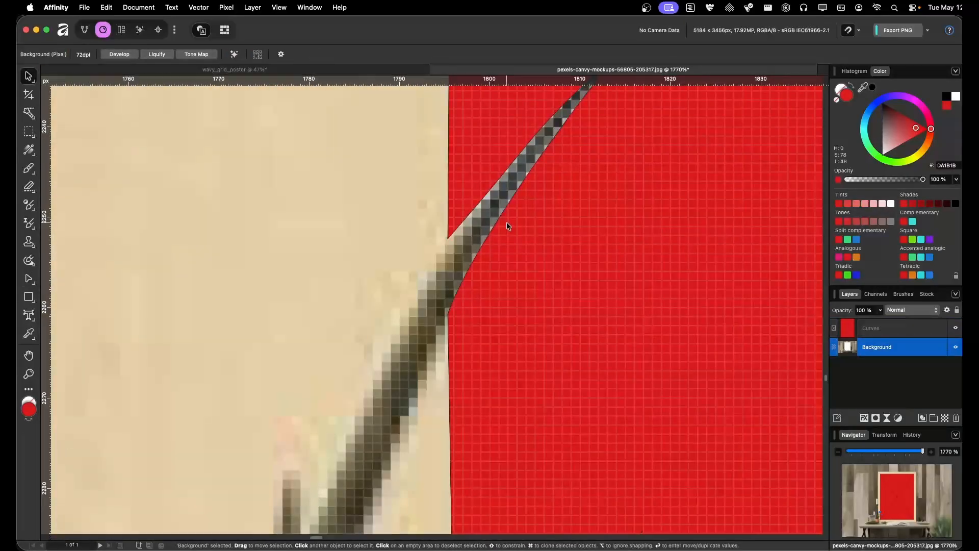
pyautogui.scroll(-2, 574, 254)
pyautogui.click(611, 206)
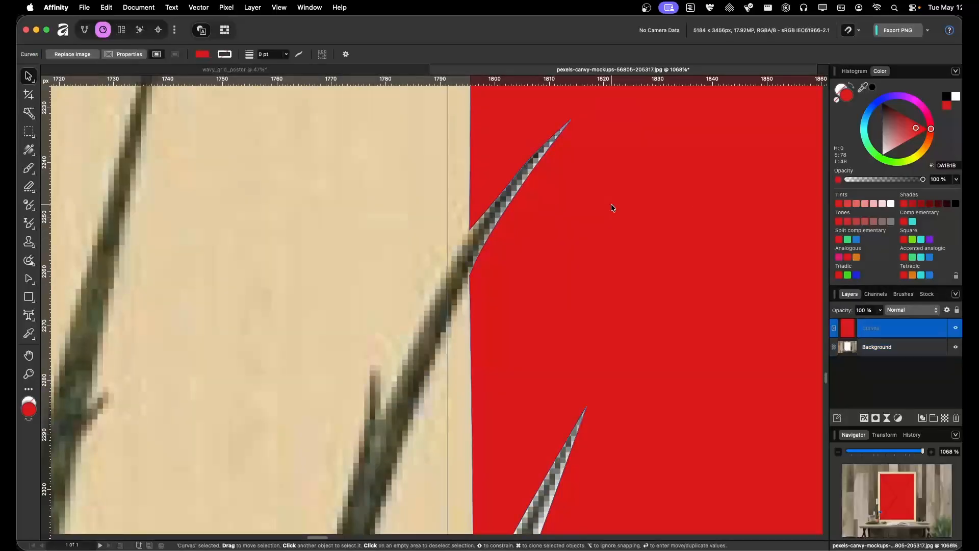
pyautogui.click(225, 31)
pyautogui.scroll(-8, 523, 235)
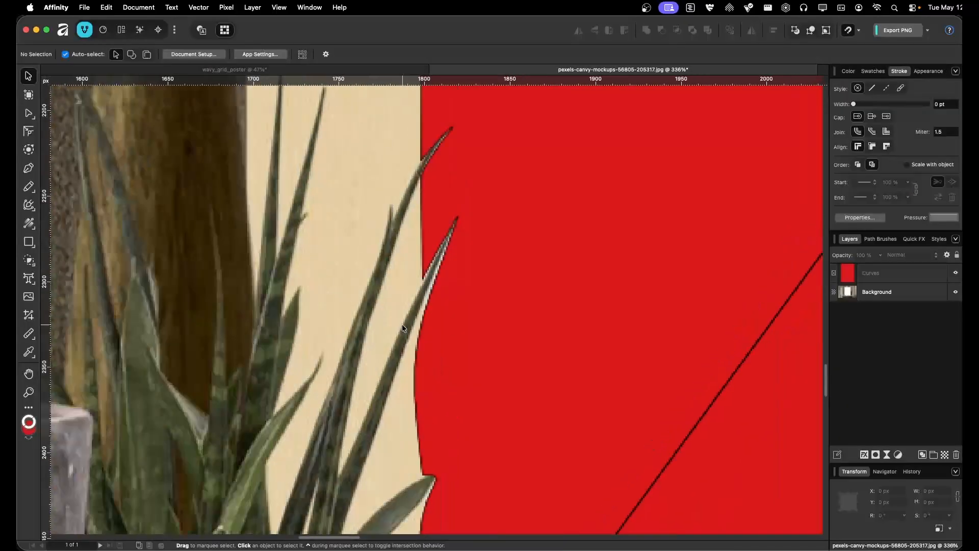
pyautogui.scroll(4, 401, 323)
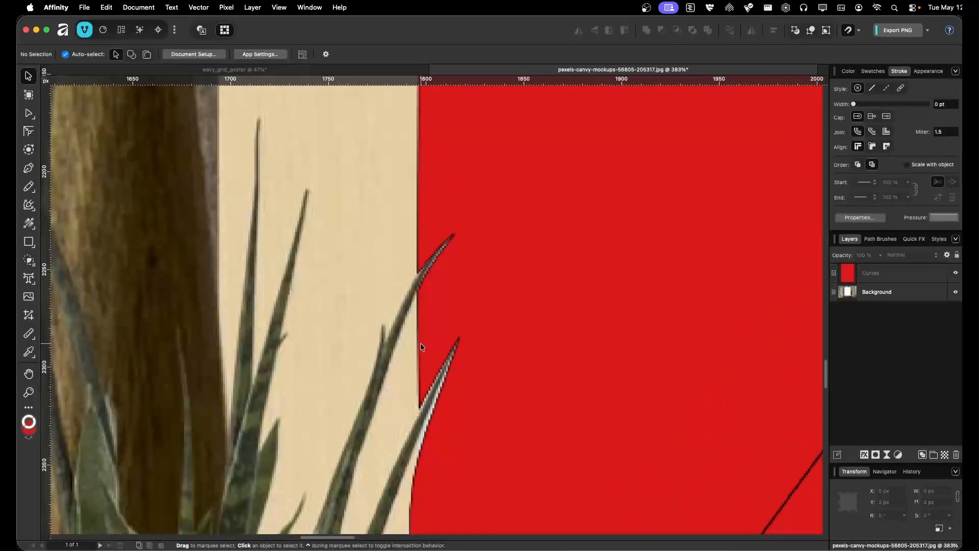
pyautogui.scroll(-15, 420, 346)
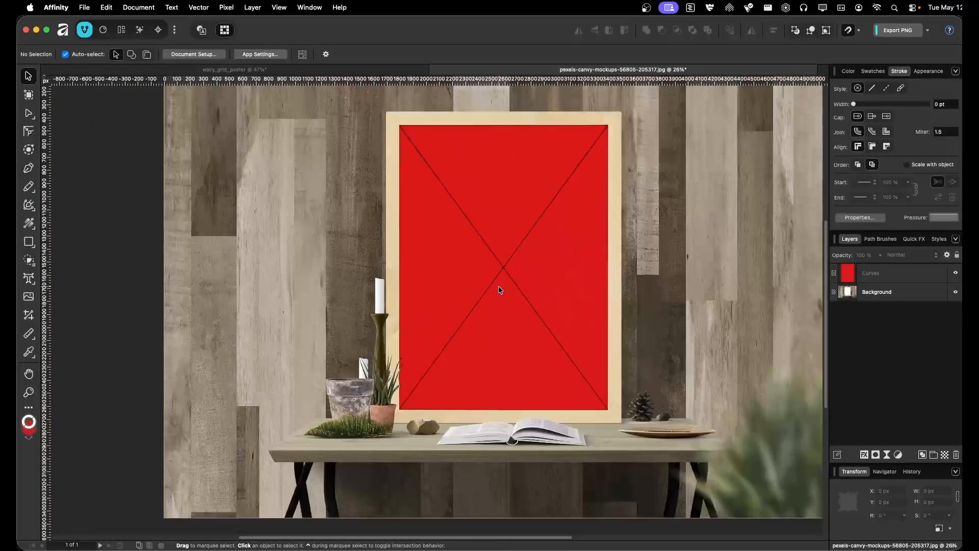
pyautogui.scroll(8, 498, 290)
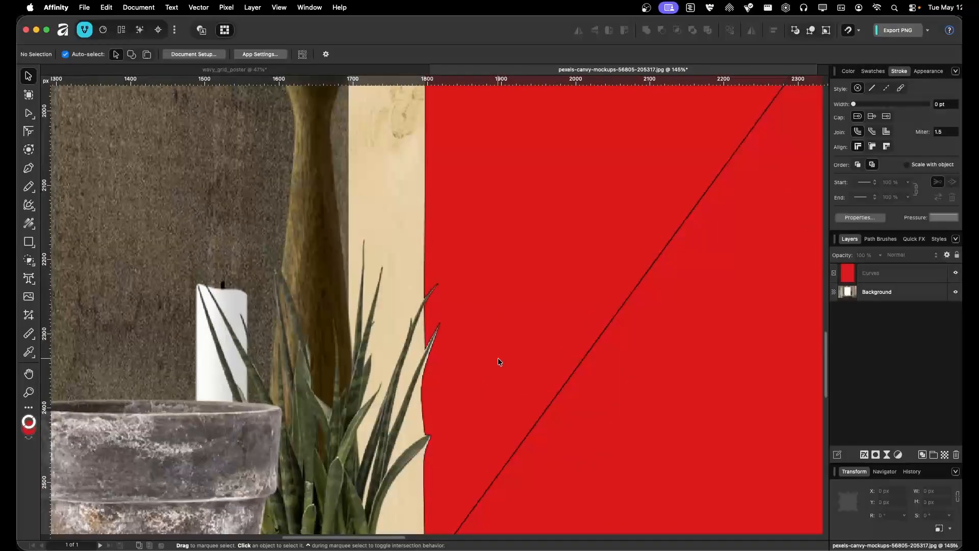
# Step: Move the red shape's node below the middle leaf tip up to the frame edge, at about X 1795.3 px, Y 2337 px
pyautogui.press('a')
pyautogui.click(461, 301)
pyautogui.scroll(6, 461, 302)
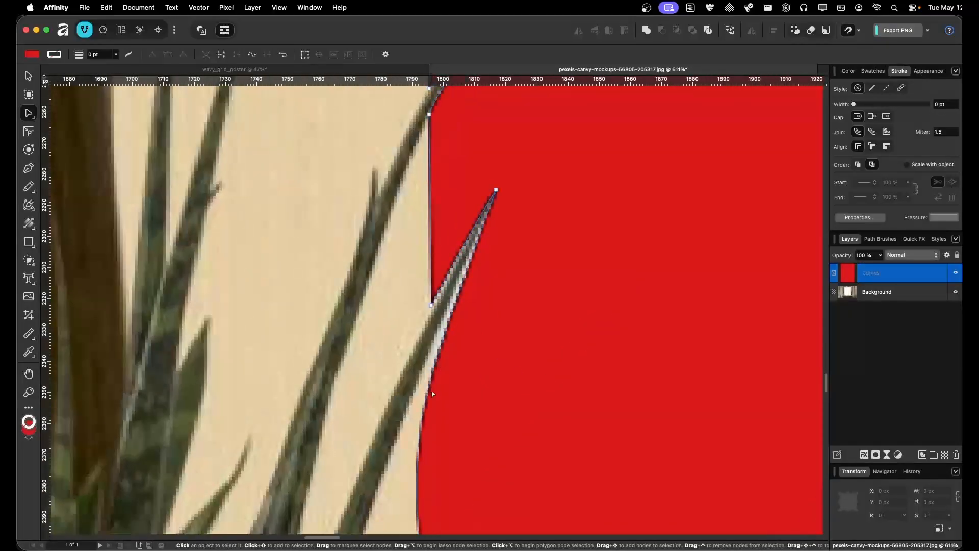
pyautogui.click(417, 480)
pyautogui.moveTo(418, 480); pyautogui.dragTo(428, 353)
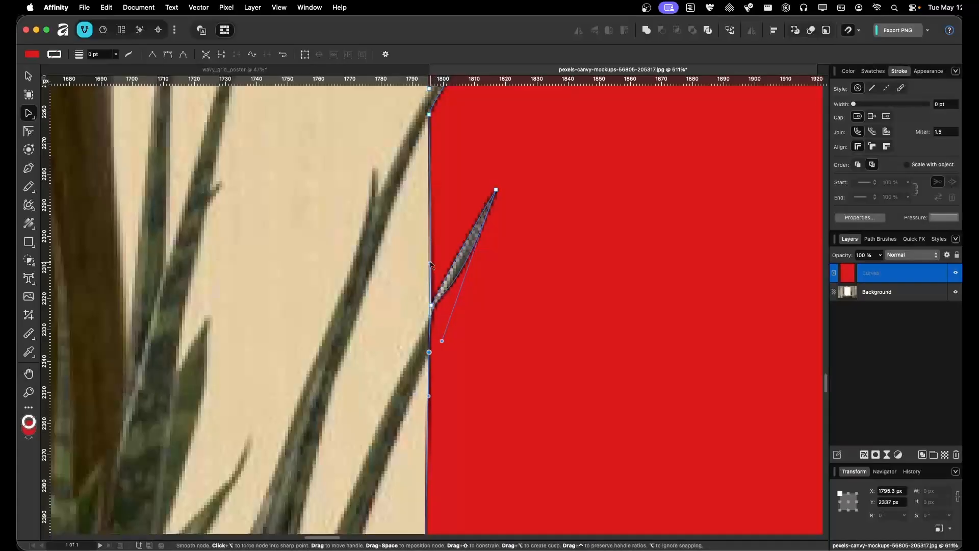
# Step: Adjust the handles so the cutout's lower edge follows the middle leaf tip, and undo the last handle change
pyautogui.moveTo(430, 264); pyautogui.dragTo(457, 280)
pyautogui.moveTo(441, 341); pyautogui.dragTo(466, 267)
pyautogui.moveTo(441, 324); pyautogui.dragTo(470, 334)
pyautogui.press('super+z')
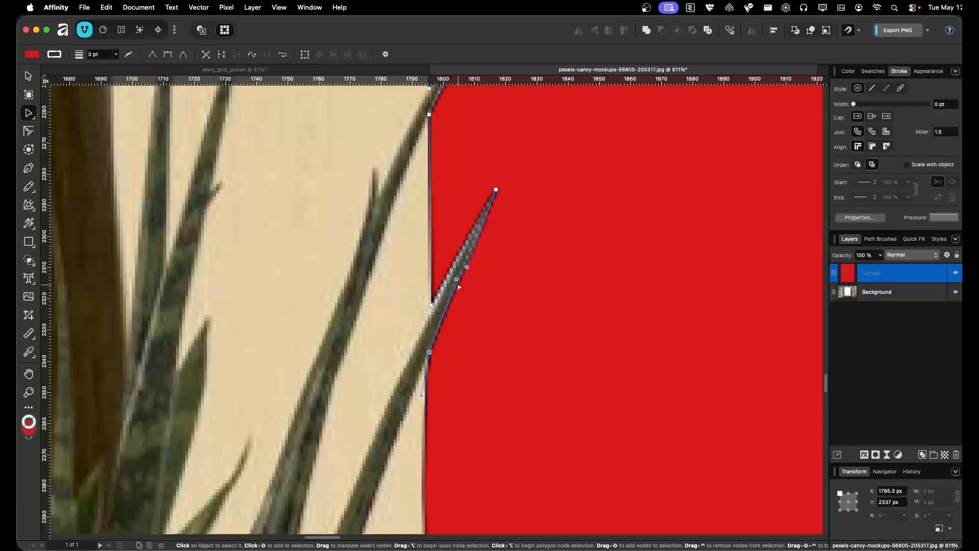
# Step: Straighten the red shape's edge above the lowest leaf and adjust its lower node to about X 1795.3 px, Y 2451.4 px
pyautogui.scroll(-10, 459, 287)
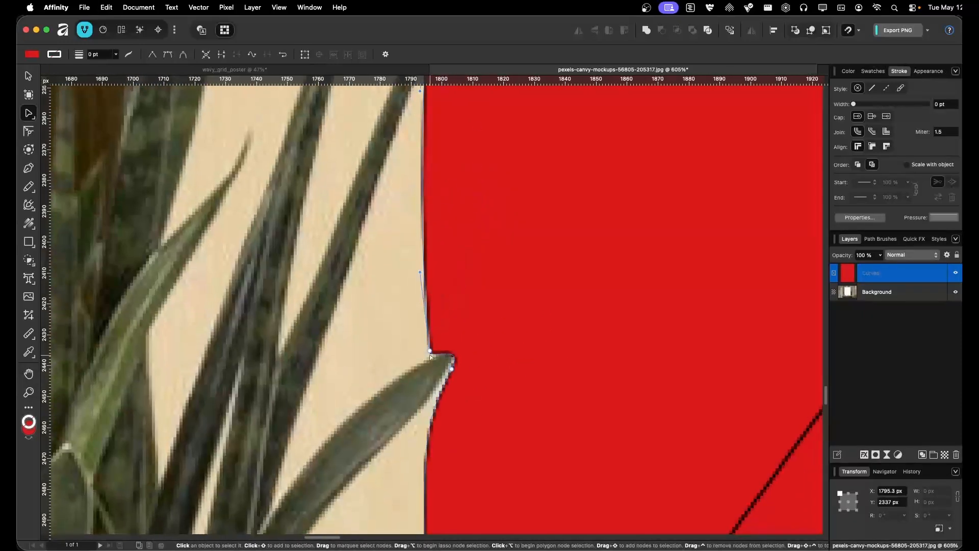
pyautogui.click(430, 351)
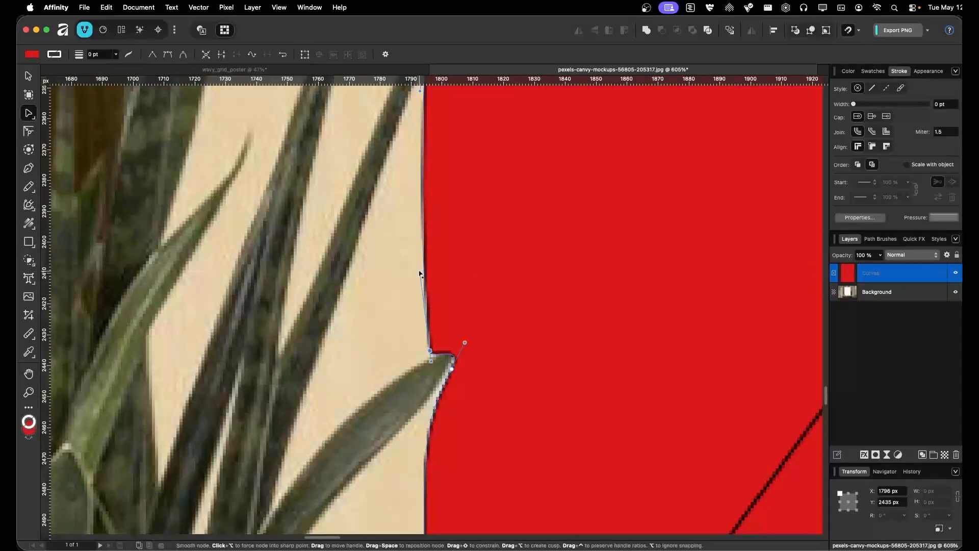
pyautogui.moveTo(419, 274)
pyautogui.mouseDown()
pyautogui.moveTo(375, 278)
pyautogui.moveTo(395, 284)
pyautogui.moveTo(358, 268)
pyautogui.moveTo(479, 275)
pyautogui.moveTo(430, 263)
pyautogui.mouseUp()
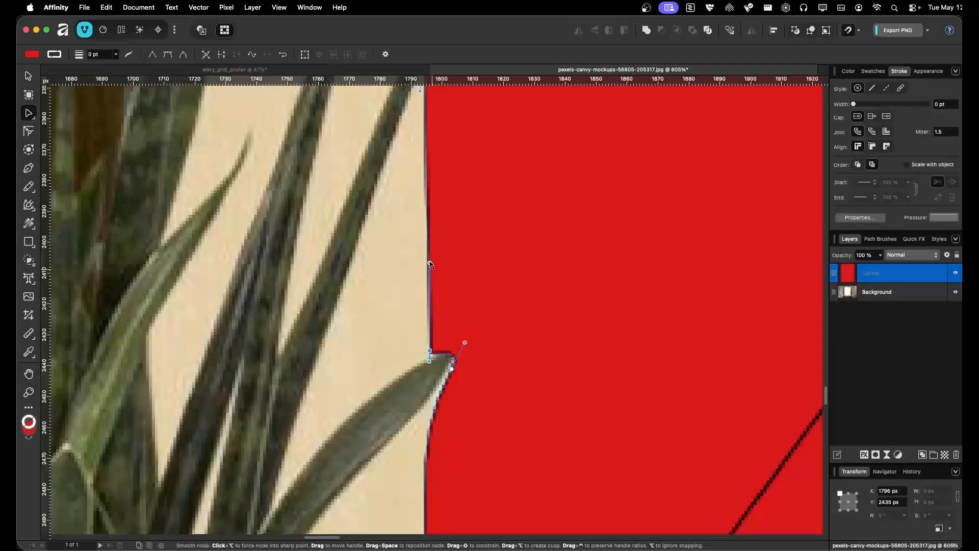
pyautogui.keyDown('alt'); pyautogui.click(430, 362); pyautogui.keyUp('alt')
# Step: Lower the node above the middle leaf tip to about X 1796 px, Y 2326.3 px so the edge meets the leaf
pyautogui.scroll(-5, 432, 351)
pyautogui.scroll(8, 439, 257)
pyautogui.scroll(-2, 415, 355)
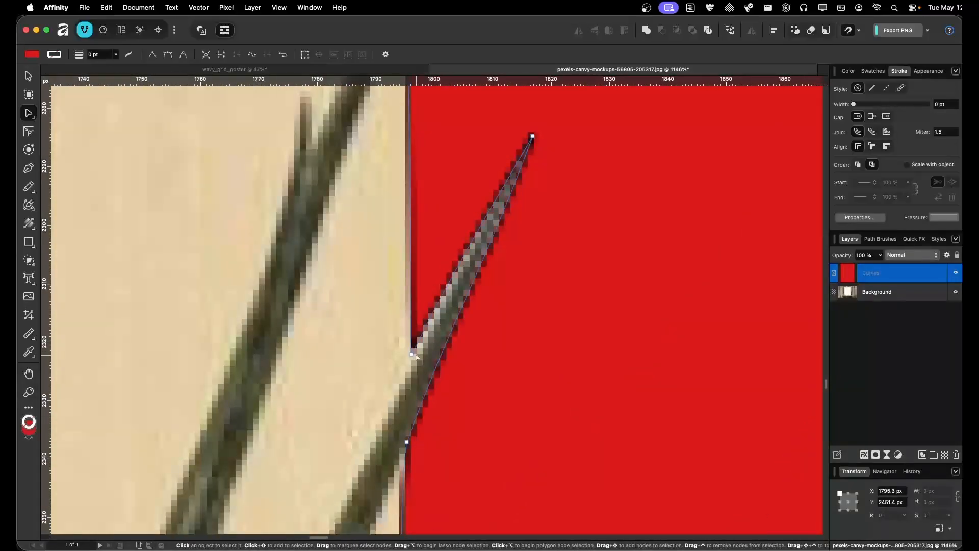
pyautogui.moveTo(416, 357); pyautogui.dragTo(416, 376)
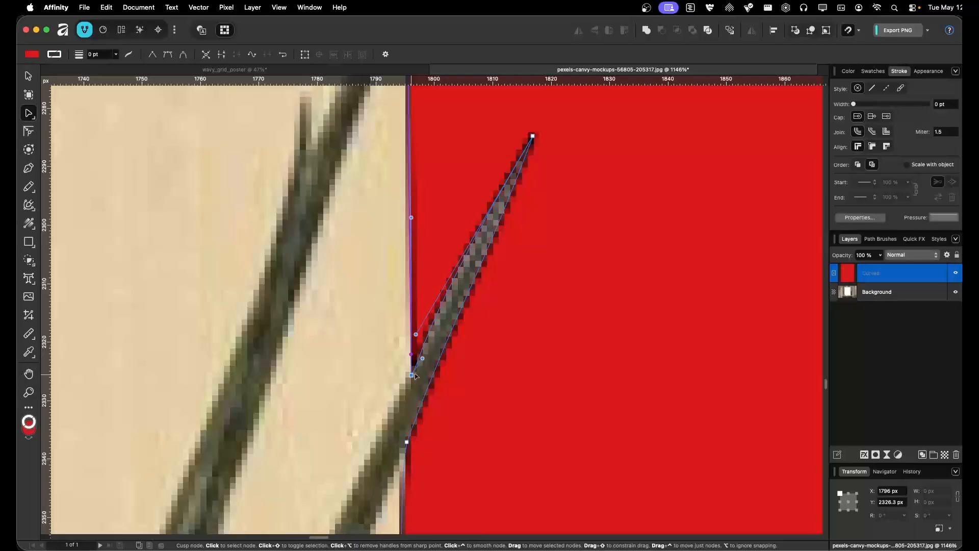
pyautogui.scroll(-10, 481, 323)
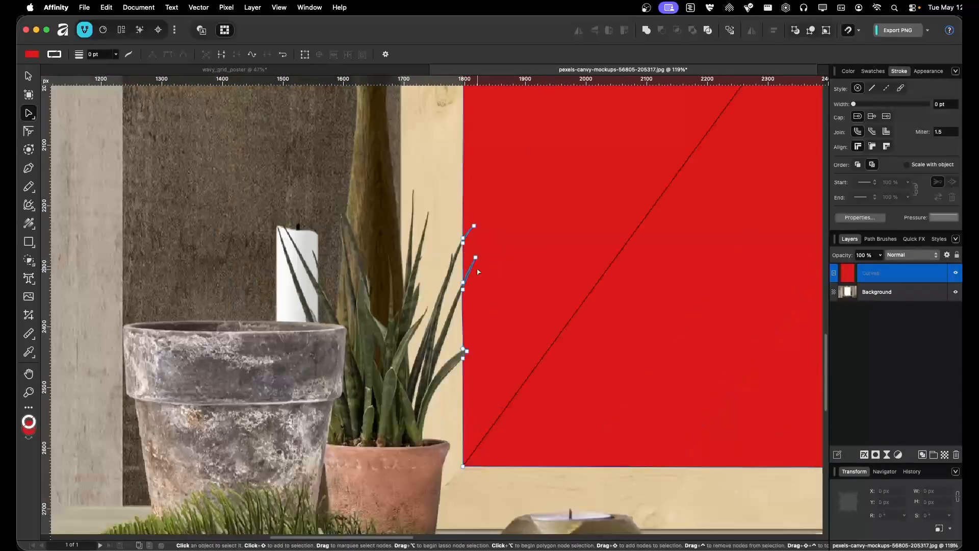
# Step: Deselect the red shape and examine how it fits the frame in the whole mockup with the interface hidden
pyautogui.press('Escape')
pyautogui.scroll(-4, 554, 284)
pyautogui.press('v')
pyautogui.scroll(-5, 643, 301)
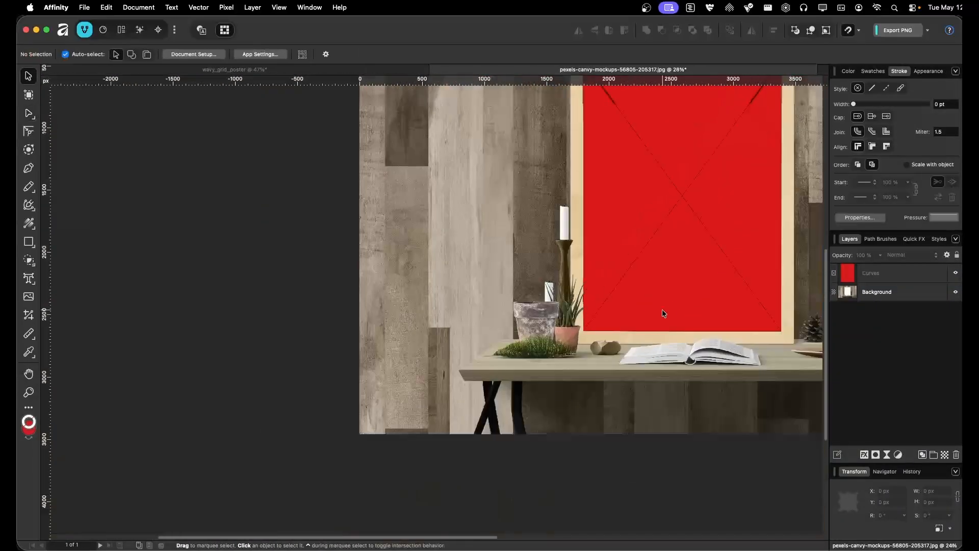
pyautogui.moveTo(691, 293); pyautogui.dragTo(519, 336)
pyautogui.press('Tab')
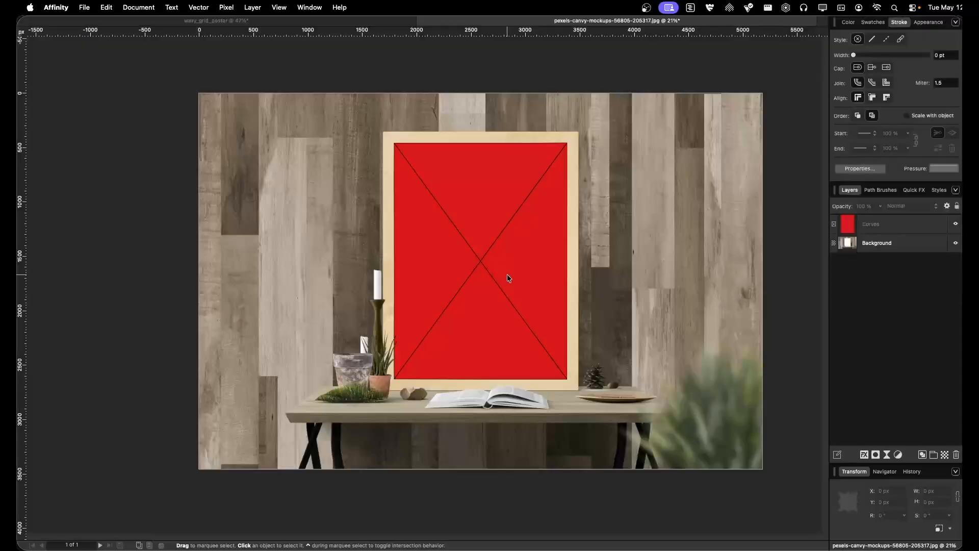
pyautogui.scroll(3, 507, 281)
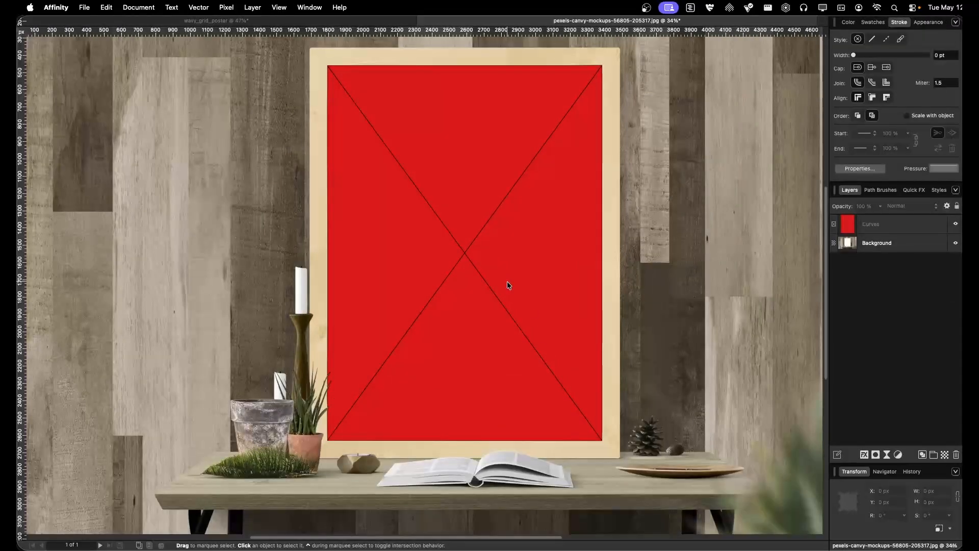
pyautogui.press('Tab')
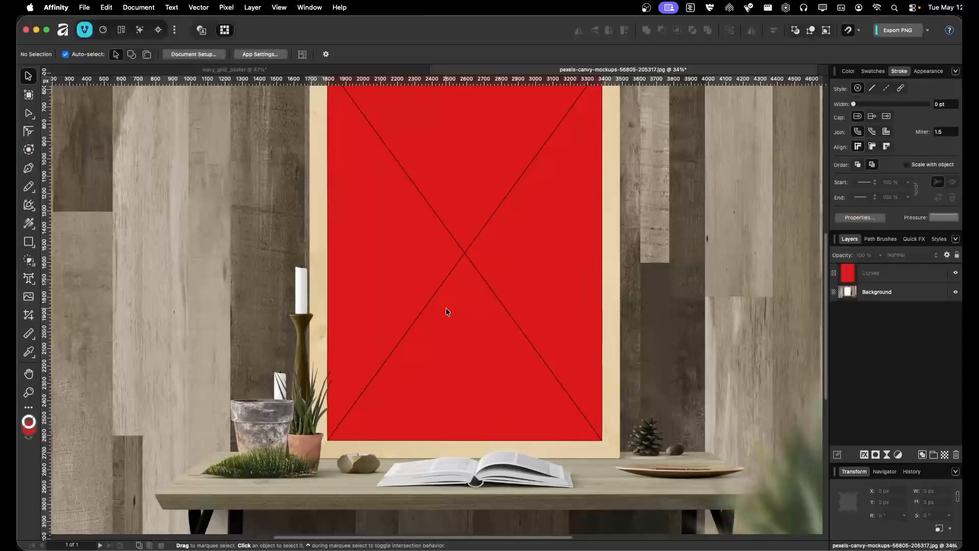
# Step: Examine the red shape's cutout edge beside the plant leaves and its fit inside the wooden frame
pyautogui.press('super+s')
pyautogui.click(522, 254)
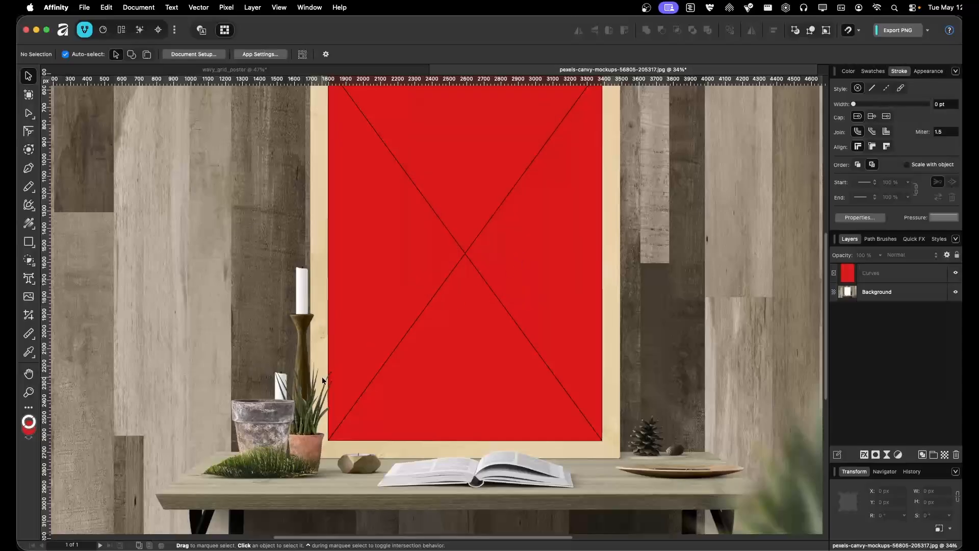
pyautogui.scroll(4, 326, 380)
pyautogui.scroll(2, 336, 383)
pyautogui.scroll(-4, 509, 306)
pyautogui.hscroll(3, 535, 306)
pyautogui.scroll(2, 535, 306)
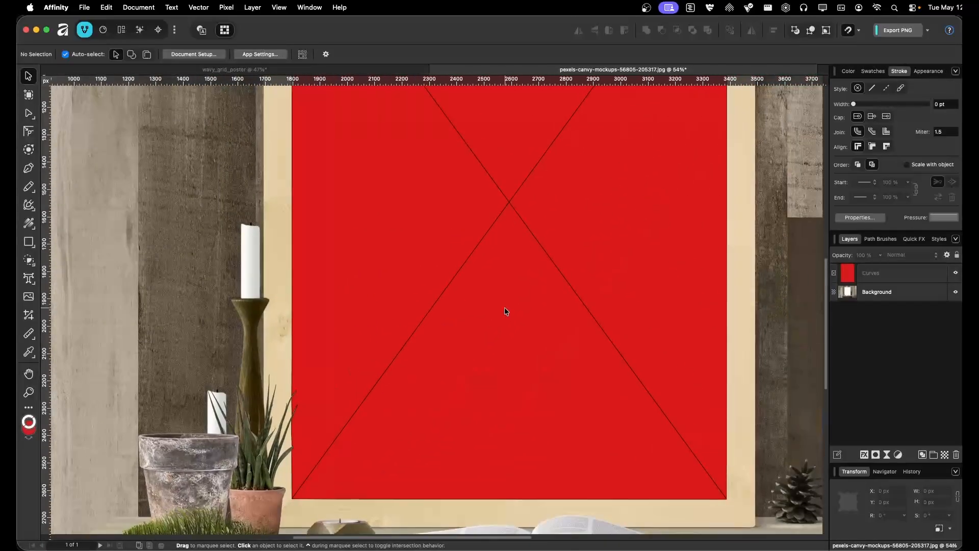
pyautogui.scroll(-2, 510, 306)
pyautogui.scroll(-2, 531, 303)
pyautogui.hscroll(2, 519, 308)
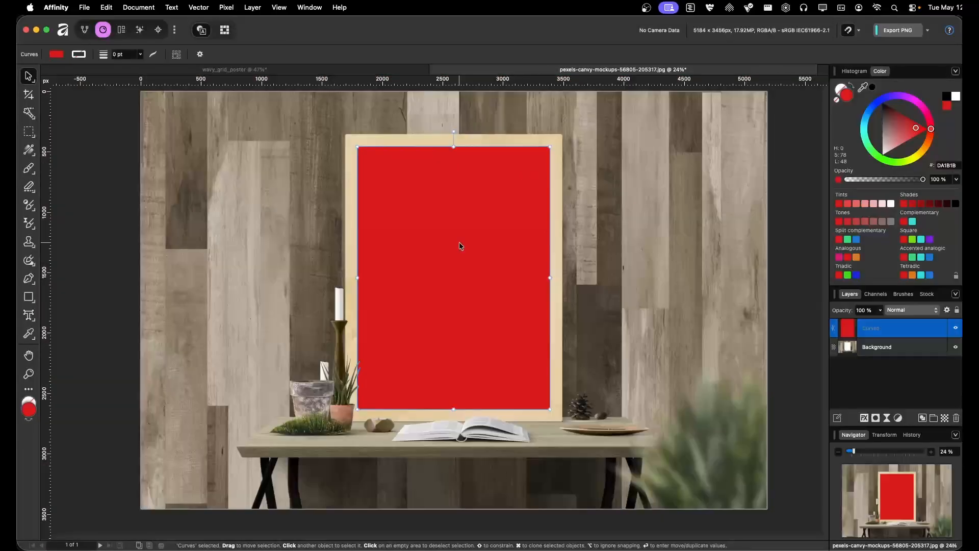
# Step: Convert the red shape to a picture frame and place the poster artwork inside it
pyautogui.rightClick(459, 242)
pyautogui.scroll(-3, 534, 382)
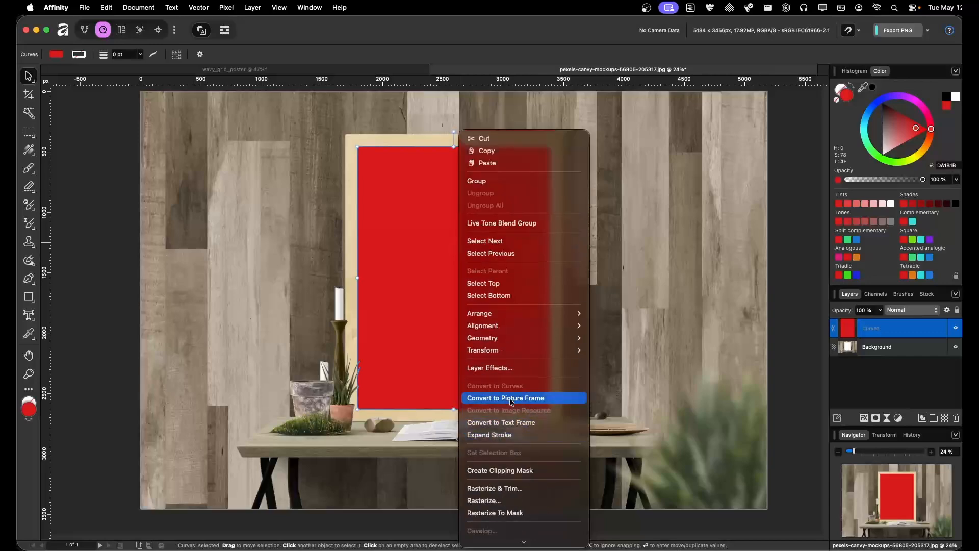
pyautogui.click(548, 398)
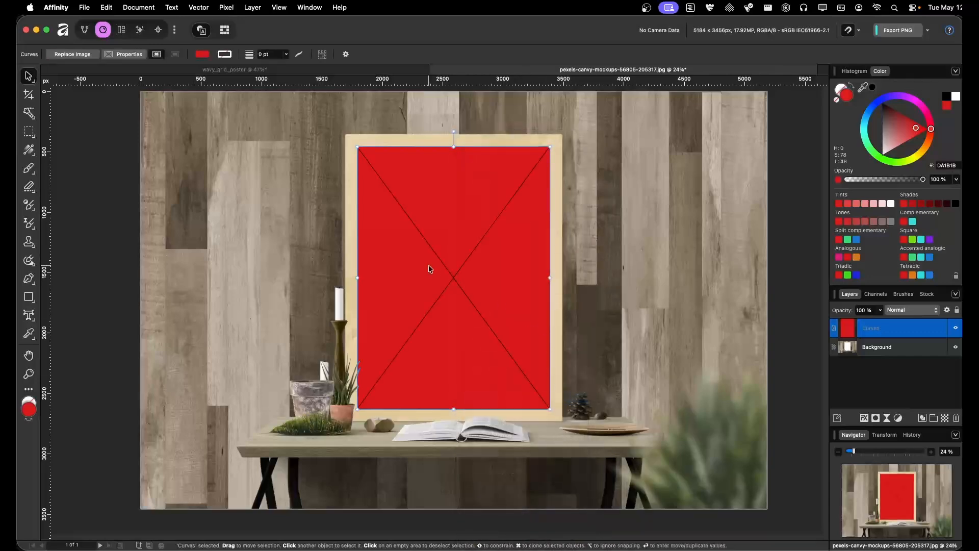
pyautogui.moveTo(428, 264); pyautogui.dragTo(491, 232)
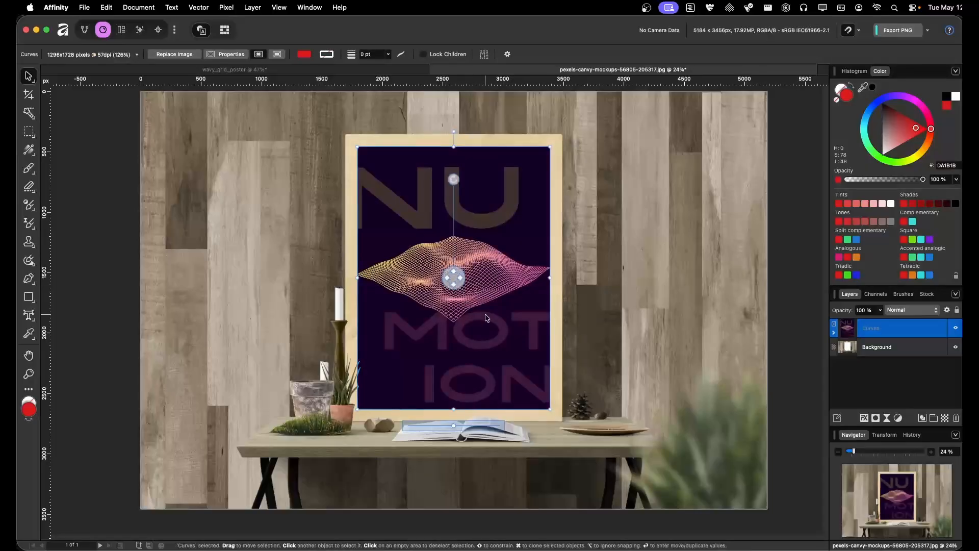
pyautogui.click(774, 219)
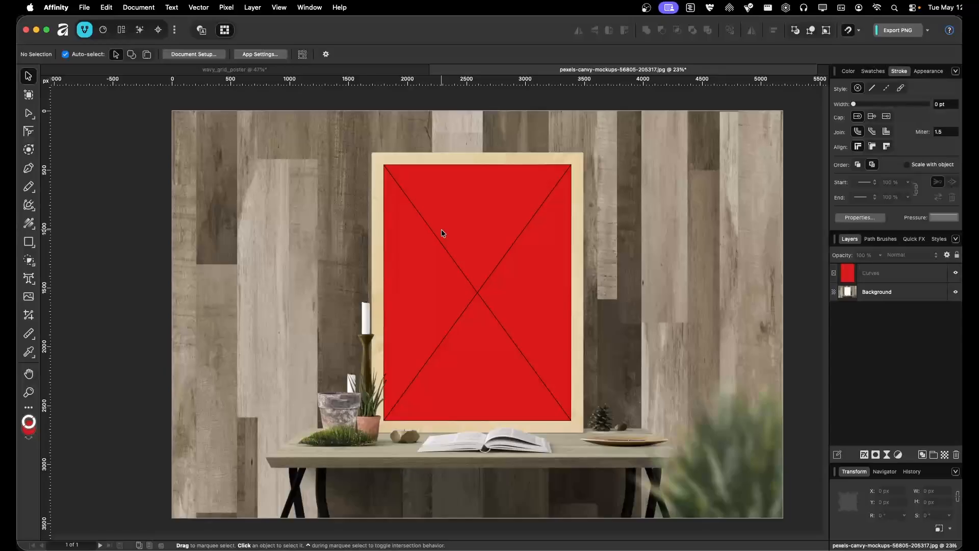
# Step: Place the image 014b-wavy_grid_art.jpg inside the red picture frame
pyautogui.click(515, 250)
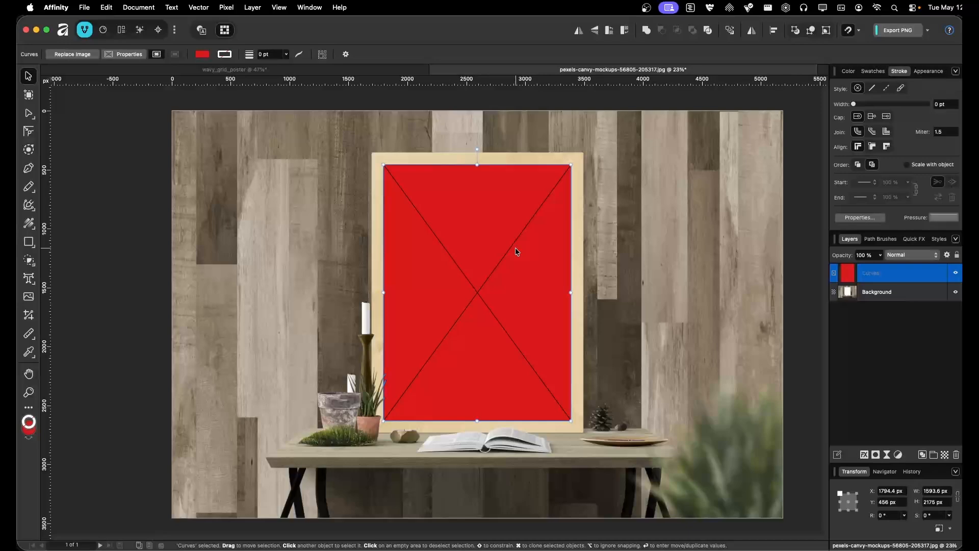
pyautogui.moveTo(515, 247); pyautogui.dragTo(515, 258)
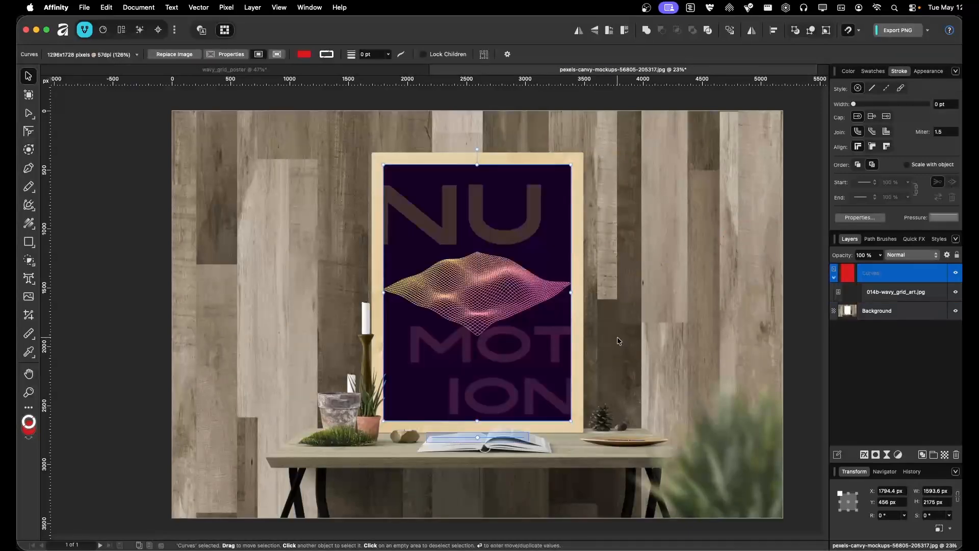
pyautogui.scroll(5, 587, 184)
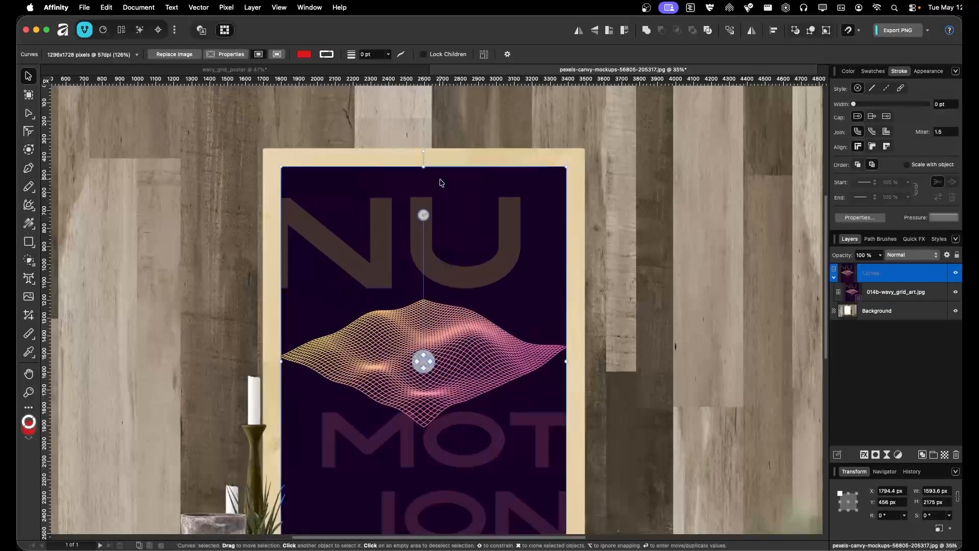
pyautogui.scroll(-1, 368, 280)
pyautogui.scroll(-2, 374, 290)
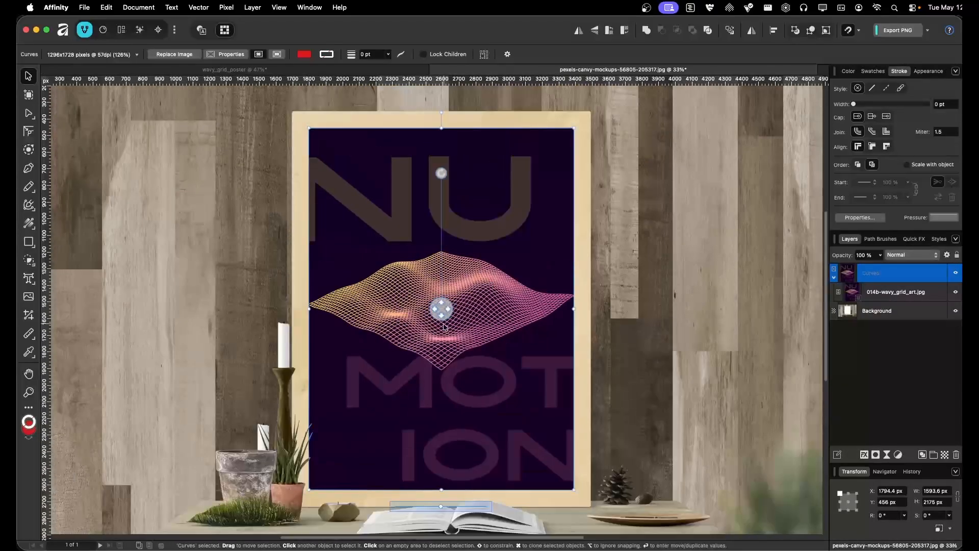
# Step: Try shifting the artwork sideways within the picture frame, undo the move, and deselect the frame
pyautogui.moveTo(444, 311); pyautogui.dragTo(423, 312)
pyautogui.press('super+z')
pyautogui.scroll(-3, 536, 329)
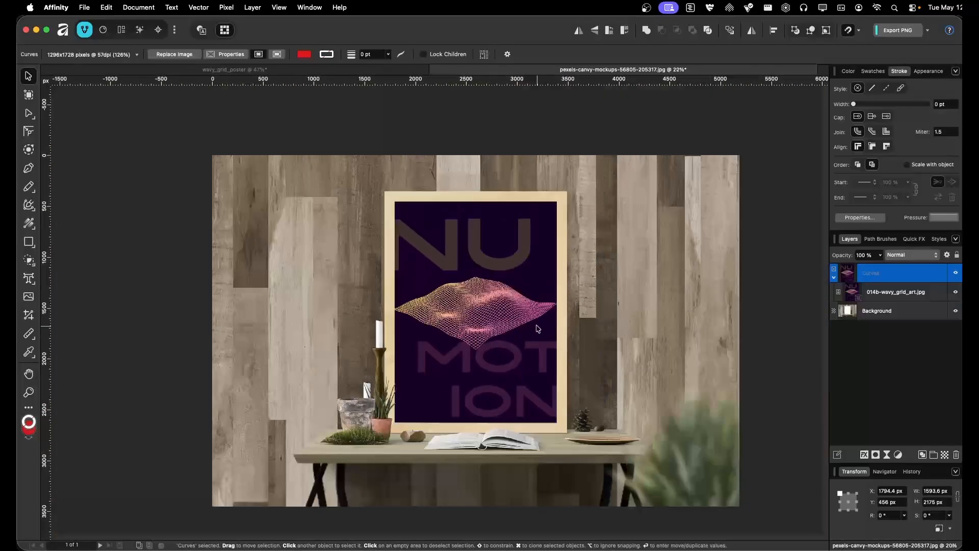
pyautogui.click(236, 289)
pyautogui.scroll(-1, 502, 352)
pyautogui.scroll(3, 503, 353)
pyautogui.scroll(-1, 503, 352)
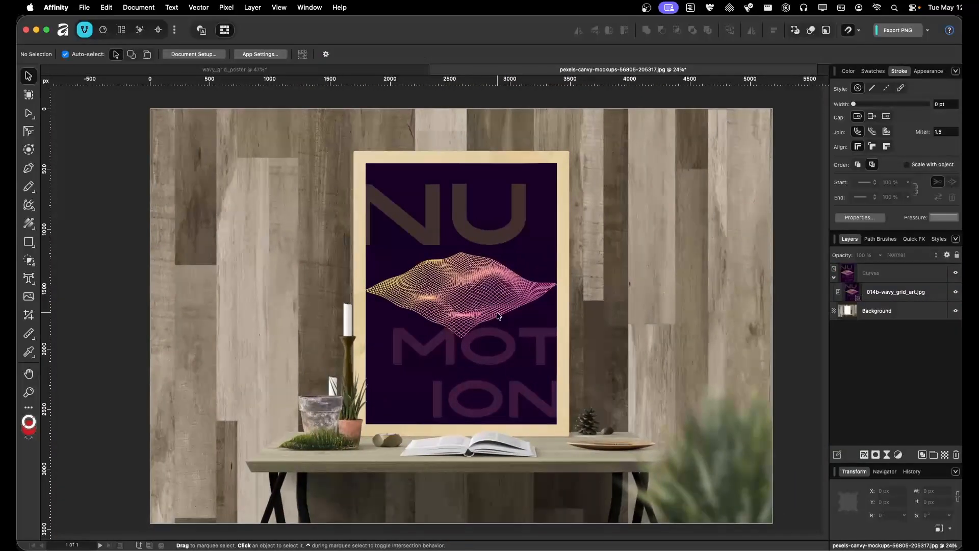
# Step: Lock the Background photo layer and clear the selection
pyautogui.scroll(-1, 498, 316)
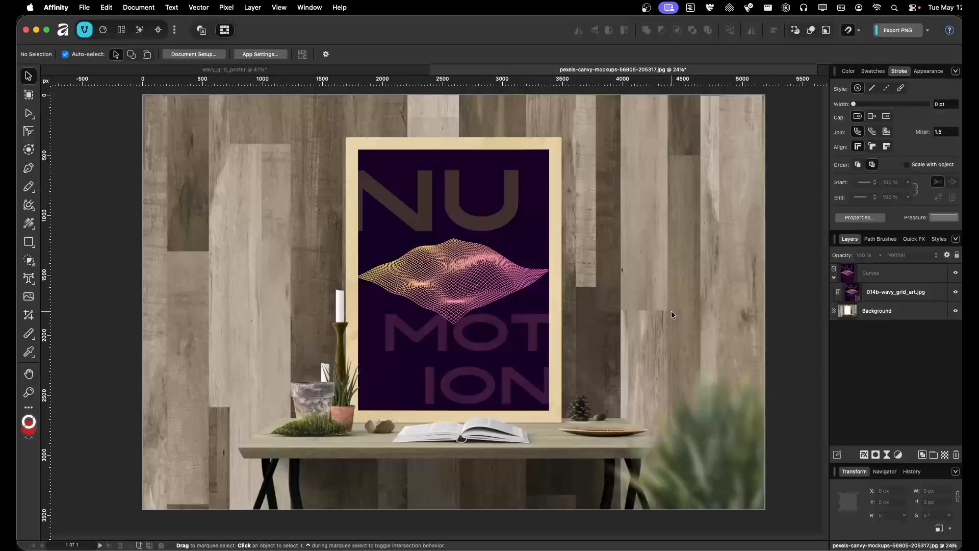
pyautogui.click(653, 268)
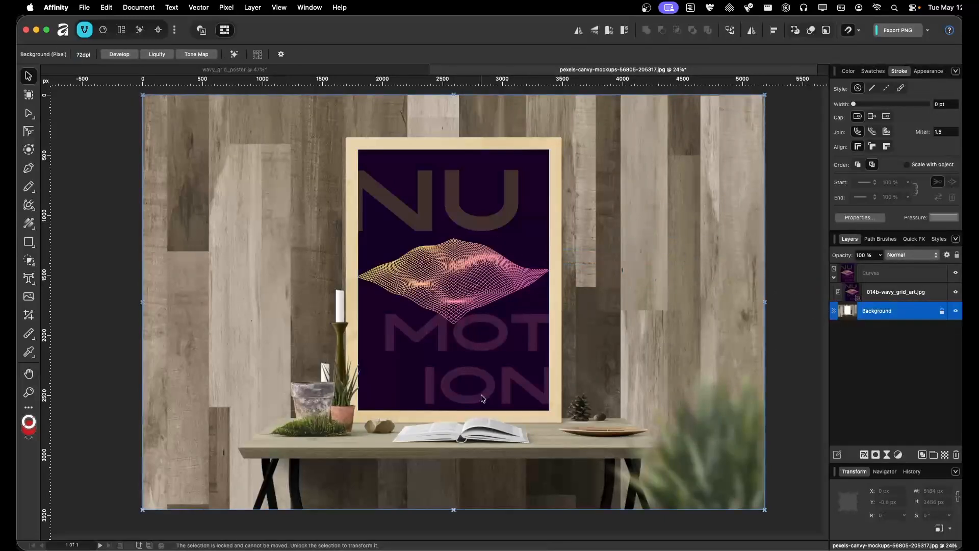
pyautogui.press('super+d')
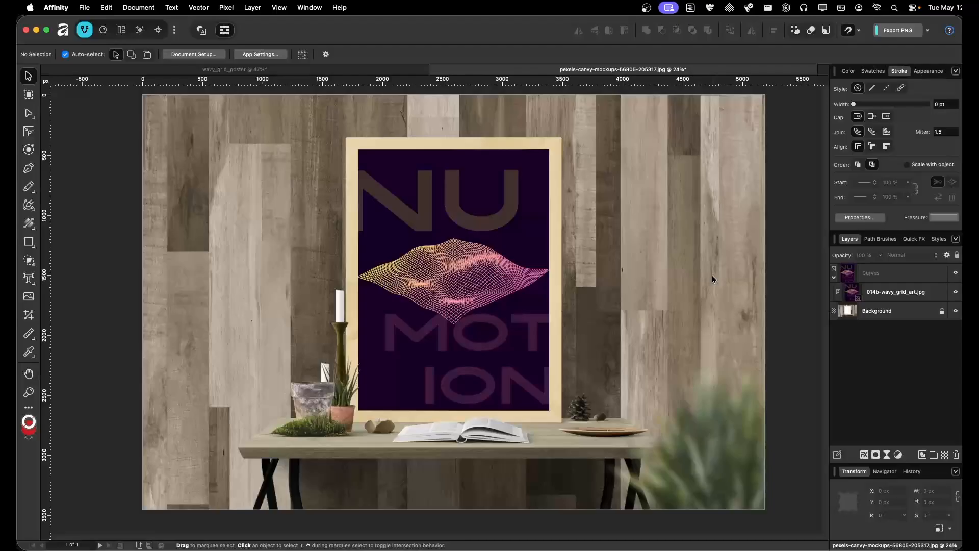
# Step: Review the poster artboard in the wavy_grid_poster document and return to the mockup document
pyautogui.click(299, 70)
pyautogui.moveTo(370, 243); pyautogui.dragTo(470, 238)
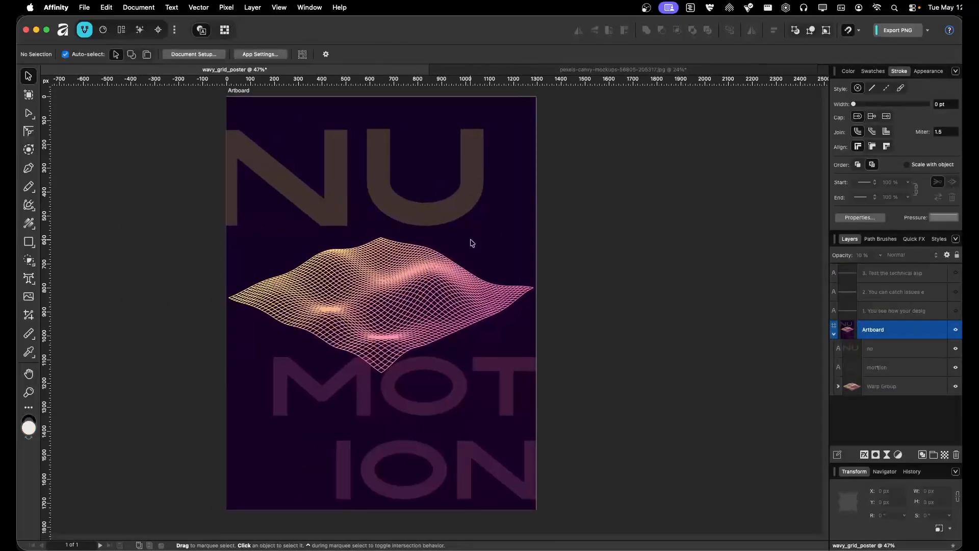
pyautogui.moveTo(475, 200); pyautogui.dragTo(507, 232)
pyautogui.click(284, 125)
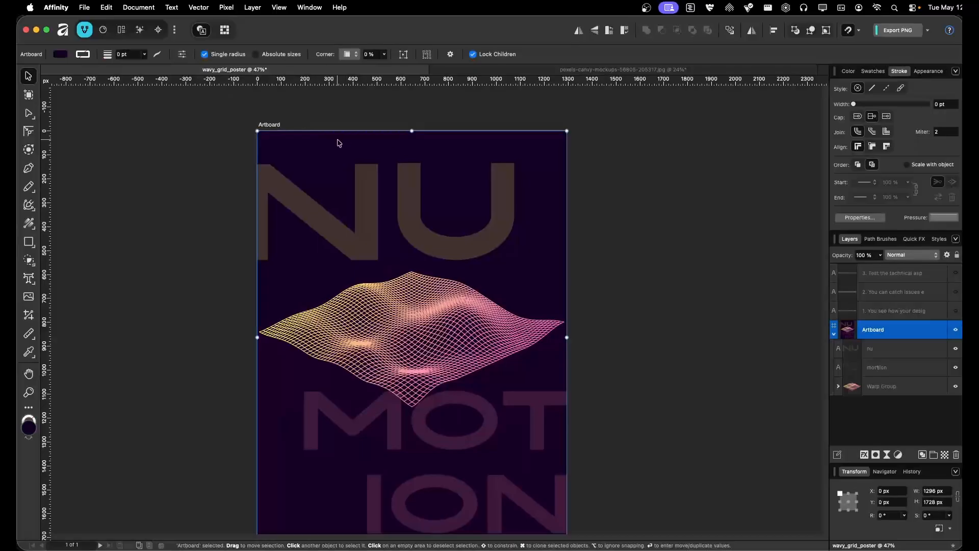
pyautogui.moveTo(287, 183); pyautogui.dragTo(296, 170)
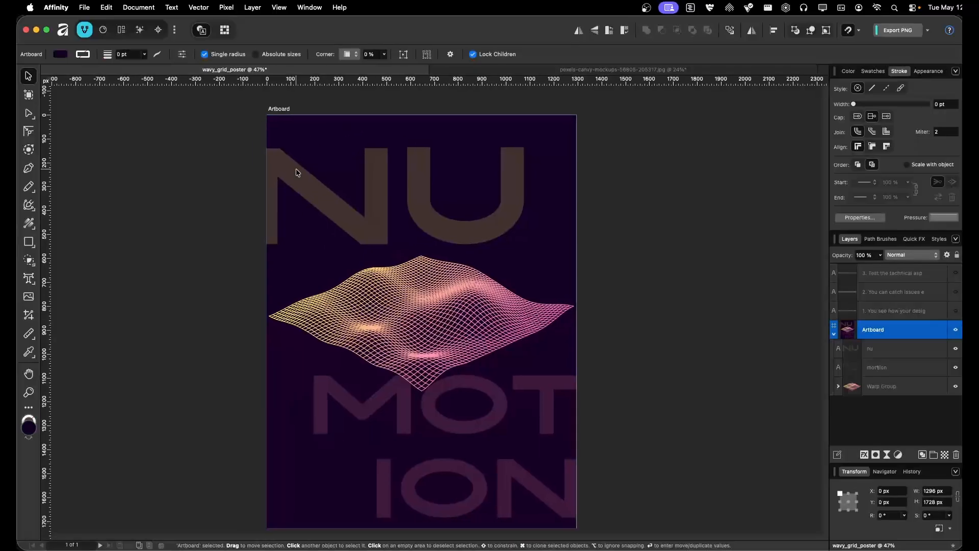
pyautogui.click(644, 427)
pyautogui.scroll(-2, 580, 190)
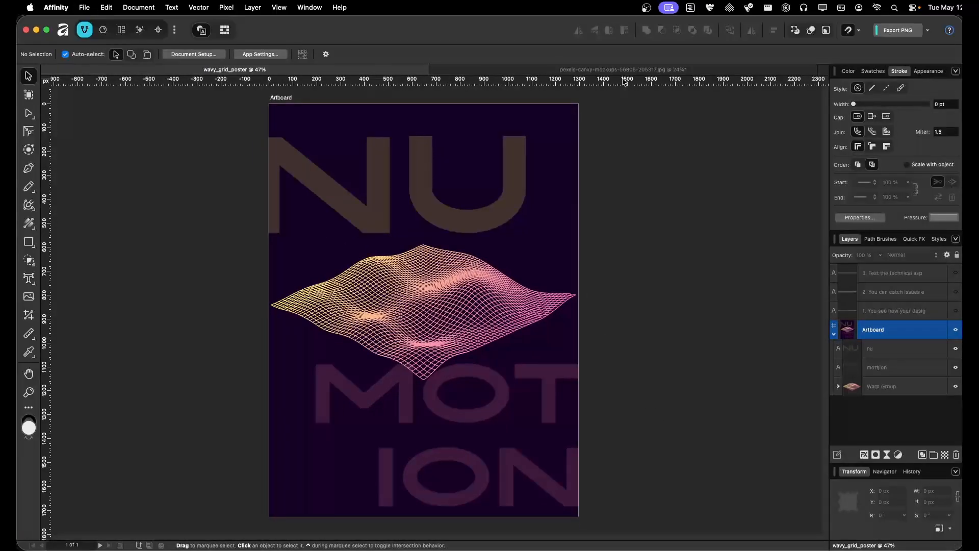
pyautogui.click(631, 70)
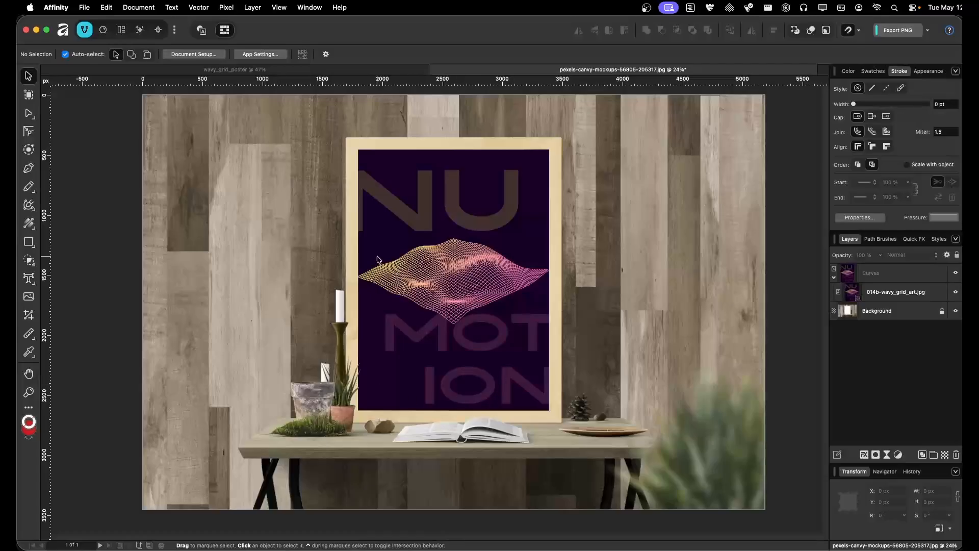
# Step: Draw red 12 px freehand strokes forming an arrow that points at the candle holder beside the frame
pyautogui.scroll(3, 356, 357)
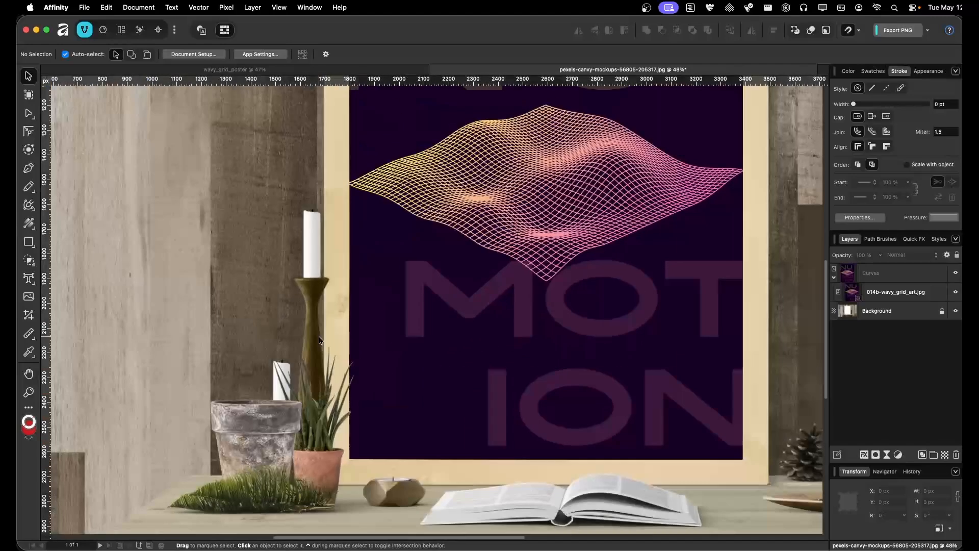
pyautogui.scroll(5, 306, 290)
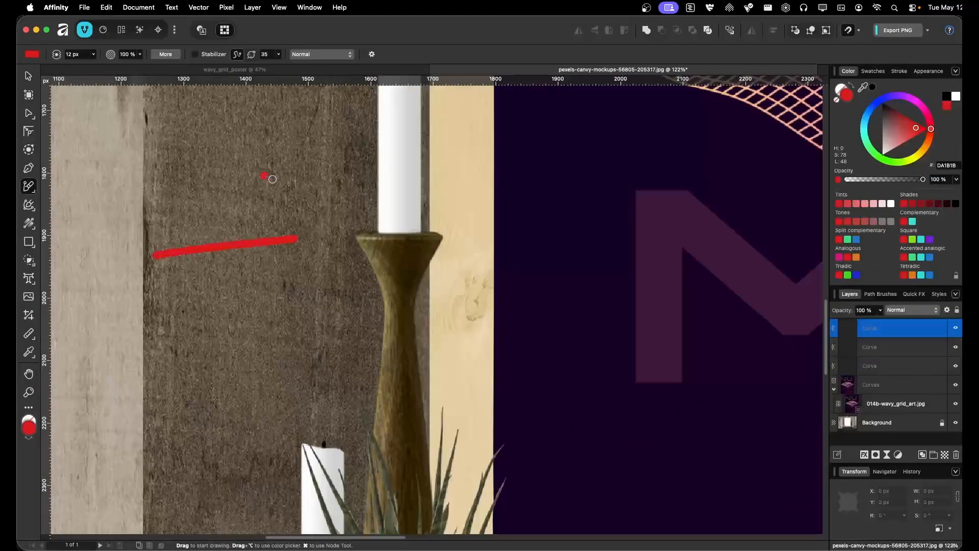
pyautogui.moveTo(264, 175); pyautogui.dragTo(321, 291)
pyautogui.scroll(-2, 323, 323)
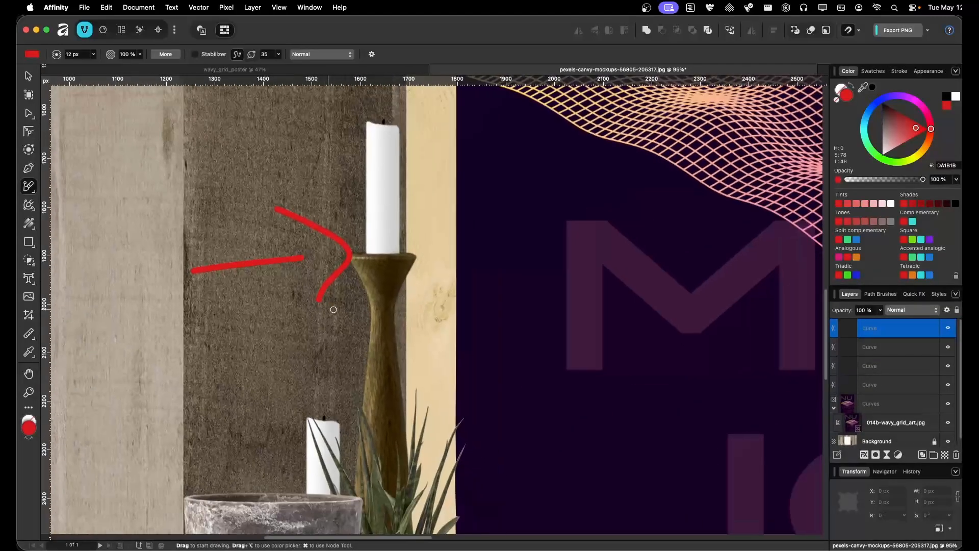
pyautogui.moveTo(380, 263); pyautogui.dragTo(380, 497)
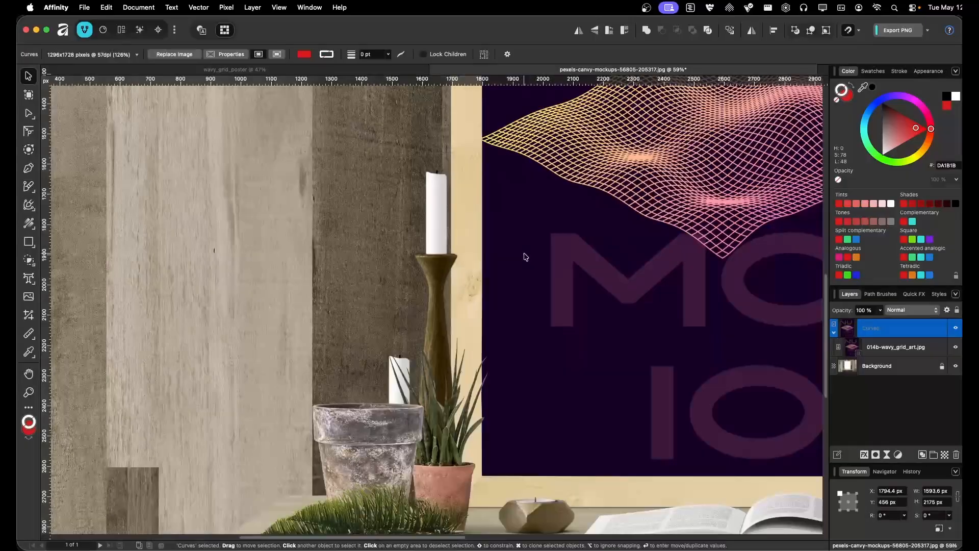
# Step: Load the poster picture frame's outline as a pixel selection, convert it to a new curves shape, and clear the selection
pyautogui.scroll(-5, 522, 256)
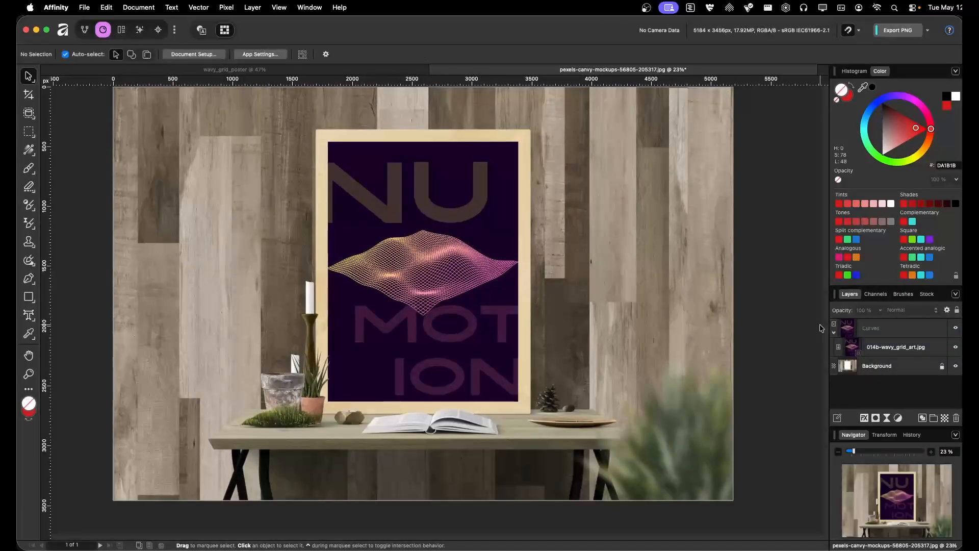
pyautogui.keyDown('super'); pyautogui.click(847, 327); pyautogui.keyUp('super')
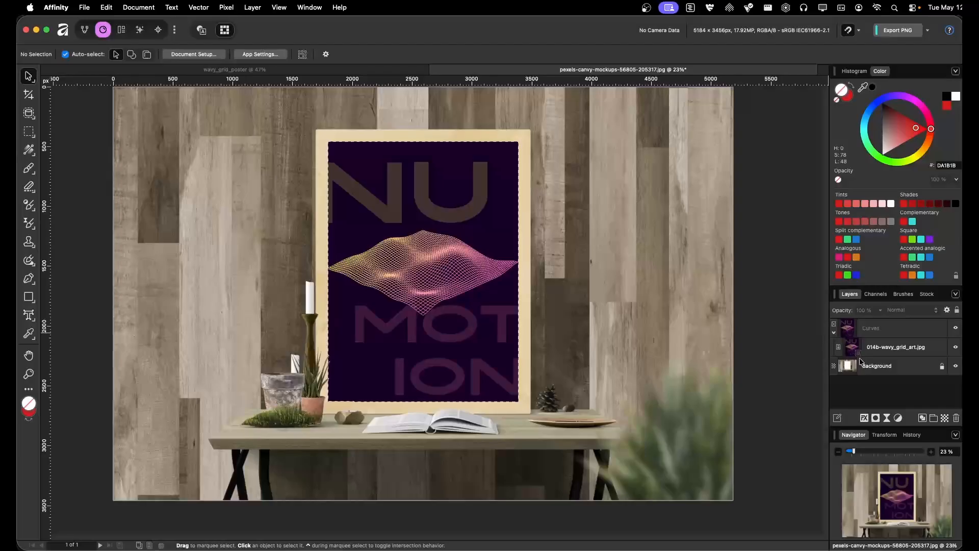
pyautogui.click(834, 334)
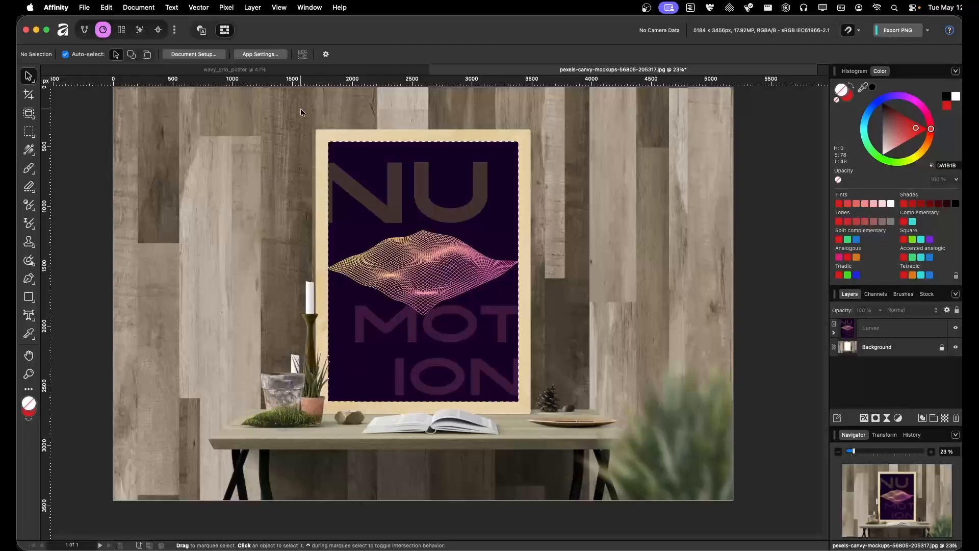
pyautogui.click(204, 7)
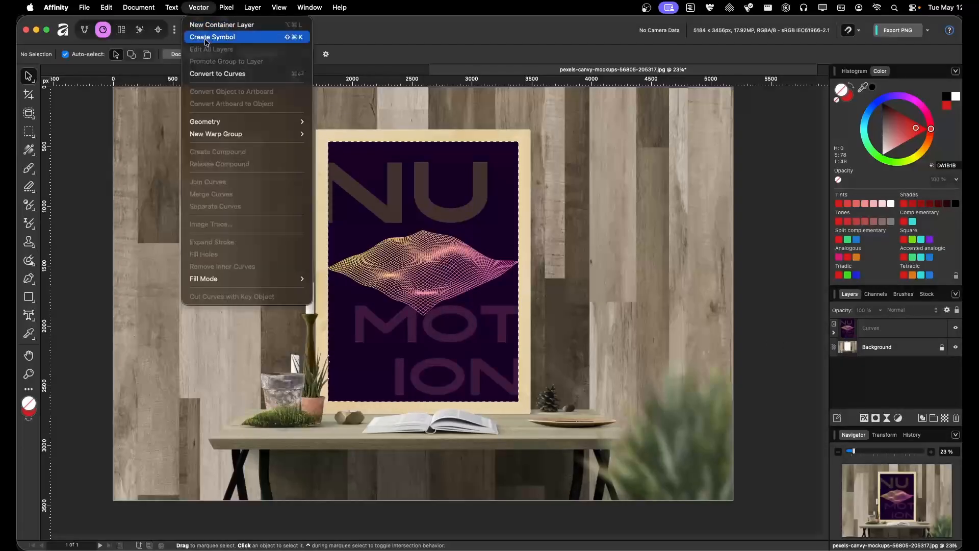
pyautogui.click(217, 74)
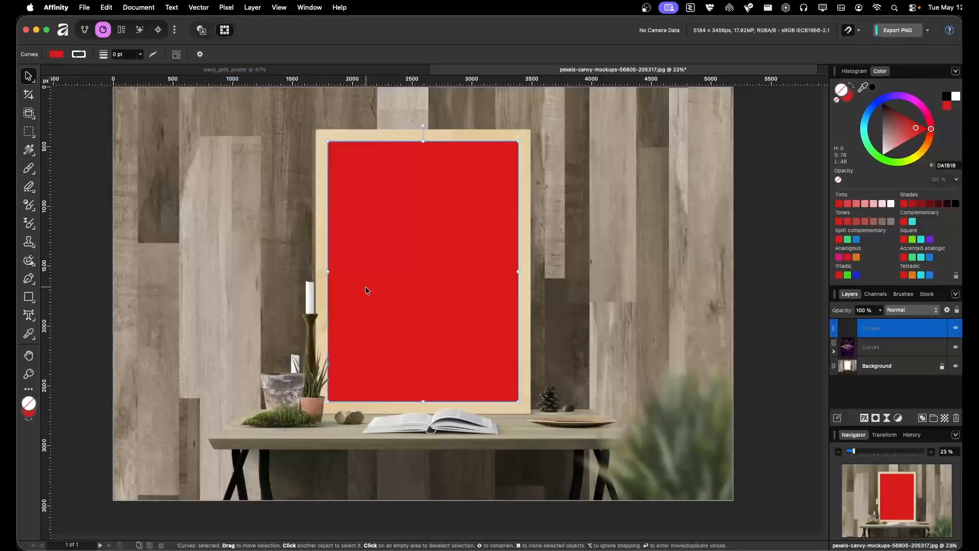
pyautogui.press('super+d')
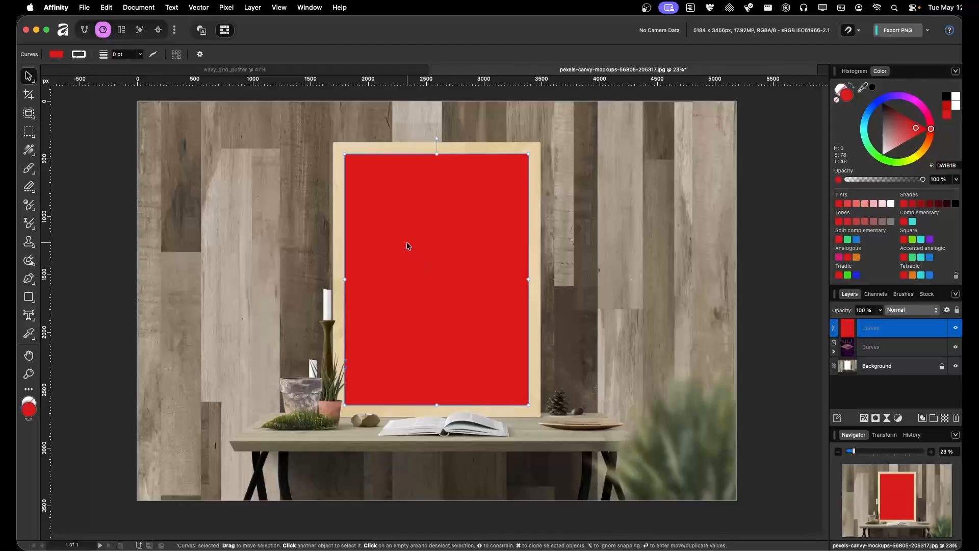
# Step: Give the new shape a radial gradient fill running diagonally from its upper-left corner to near its lower-right edge
pyautogui.press('g')
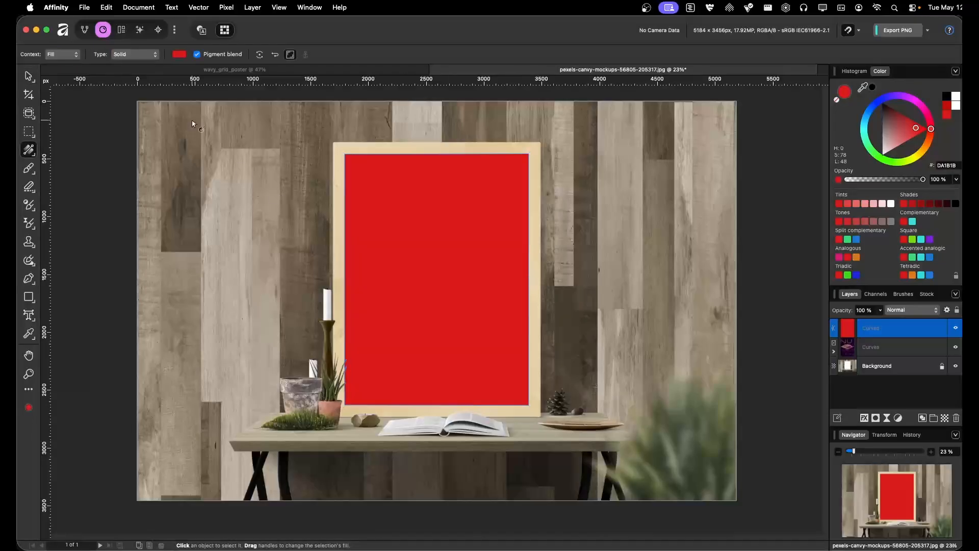
pyautogui.click(119, 54)
pyautogui.click(130, 89)
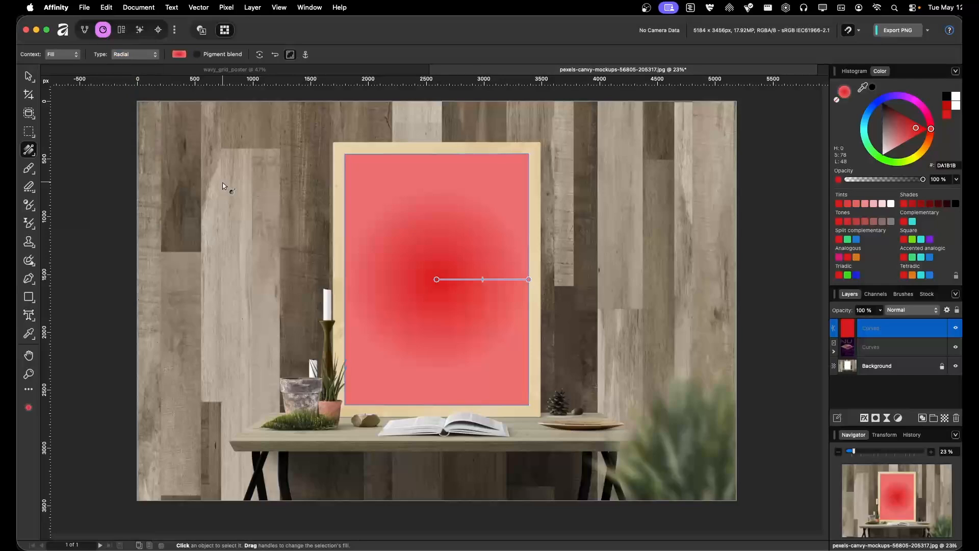
pyautogui.moveTo(345, 163); pyautogui.dragTo(509, 322)
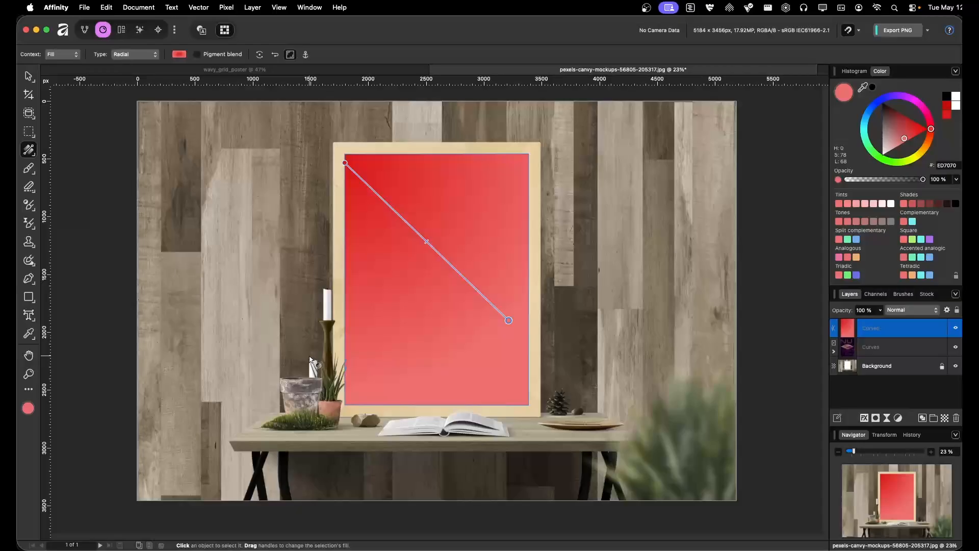
# Step: Set both gradient stops to white (FFFFFF) and reduce the outer stop's opacity to 0%
pyautogui.hscroll(-3, 310, 358)
pyautogui.click(414, 180)
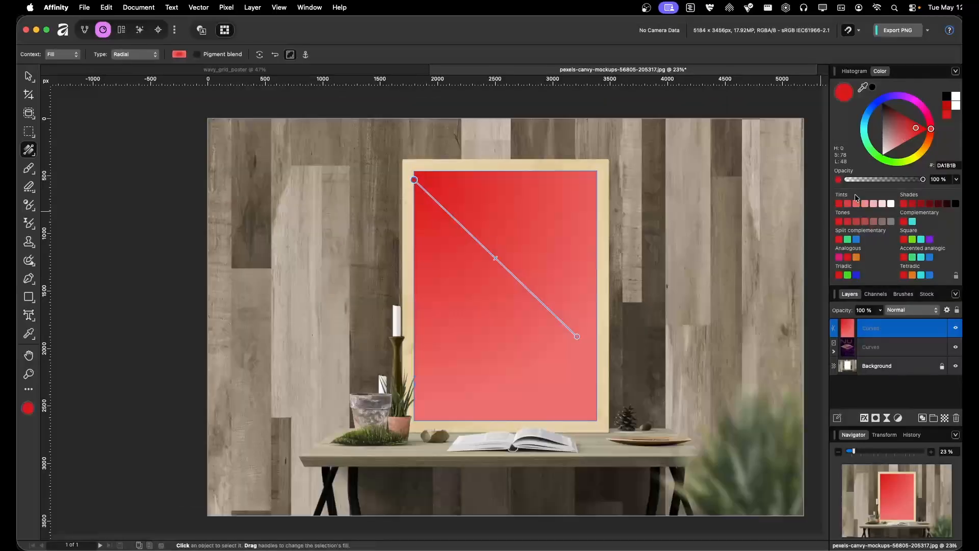
pyautogui.moveTo(885, 149); pyautogui.dragTo(882, 154)
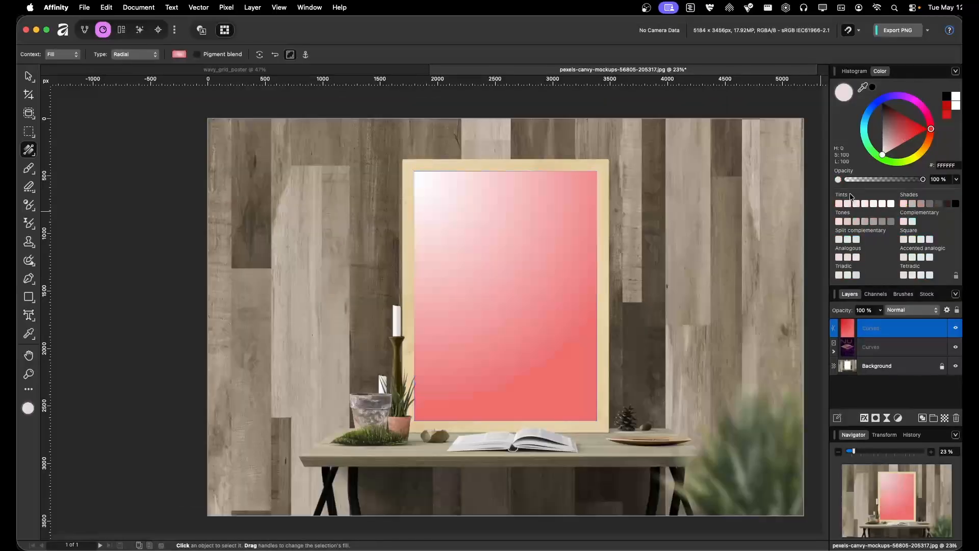
pyautogui.click(575, 336)
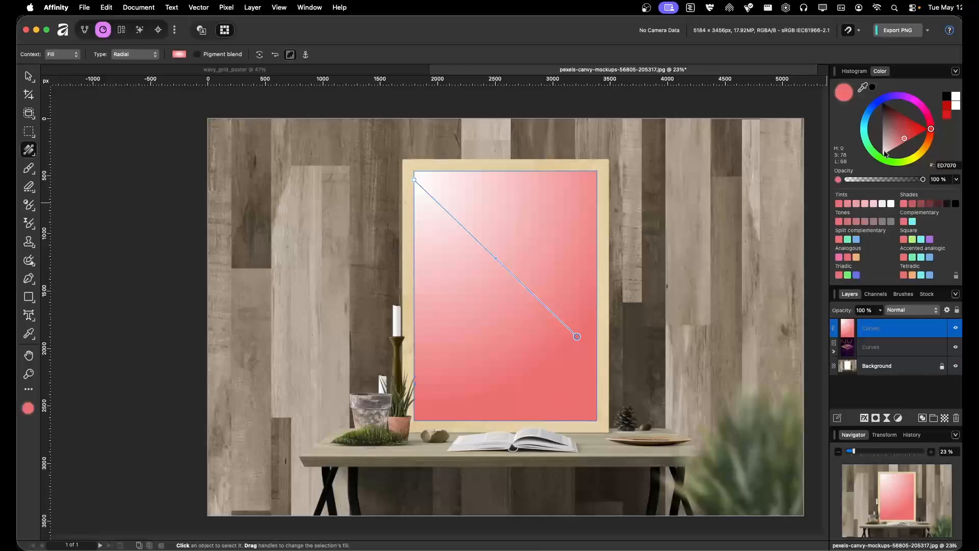
pyautogui.moveTo(885, 154); pyautogui.dragTo(934, 181)
pyautogui.click(836, 181)
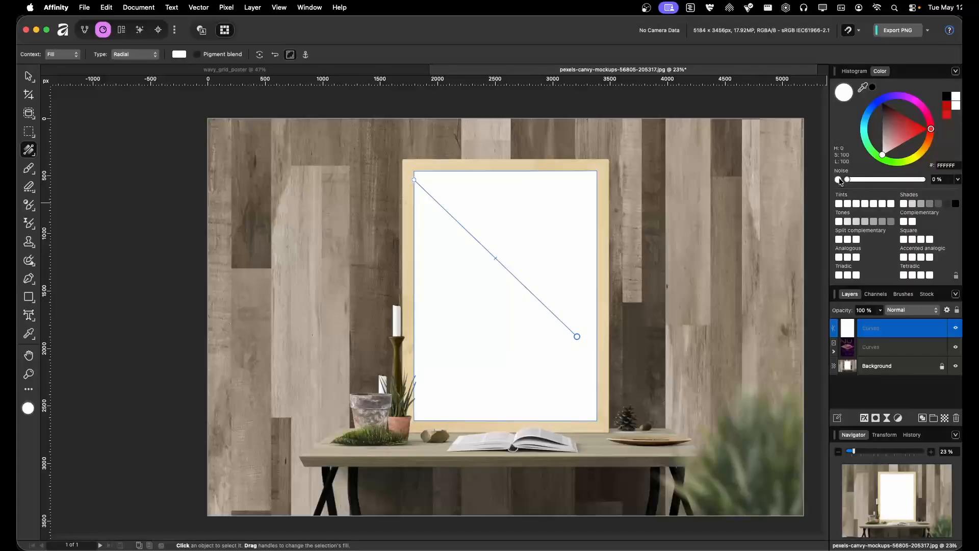
pyautogui.click(838, 179)
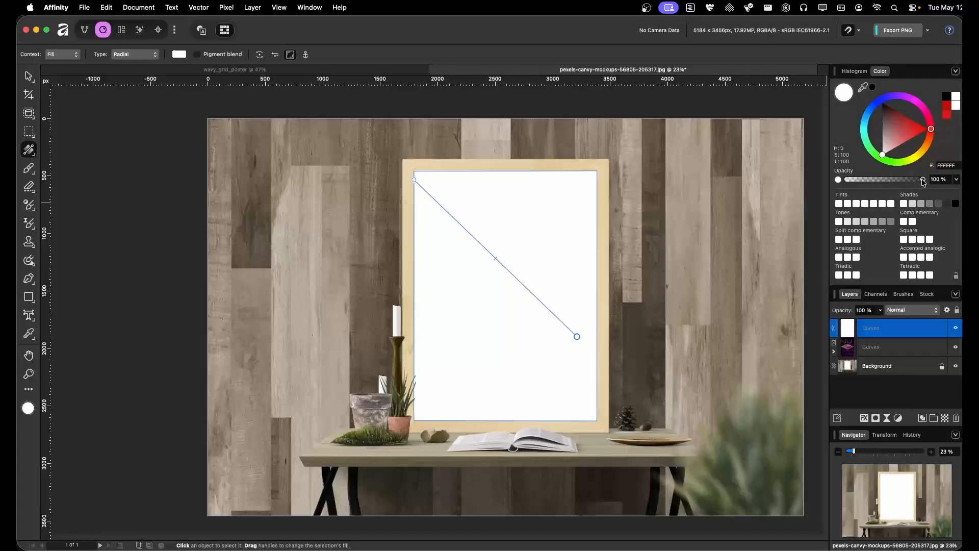
pyautogui.moveTo(923, 180); pyautogui.dragTo(842, 180)
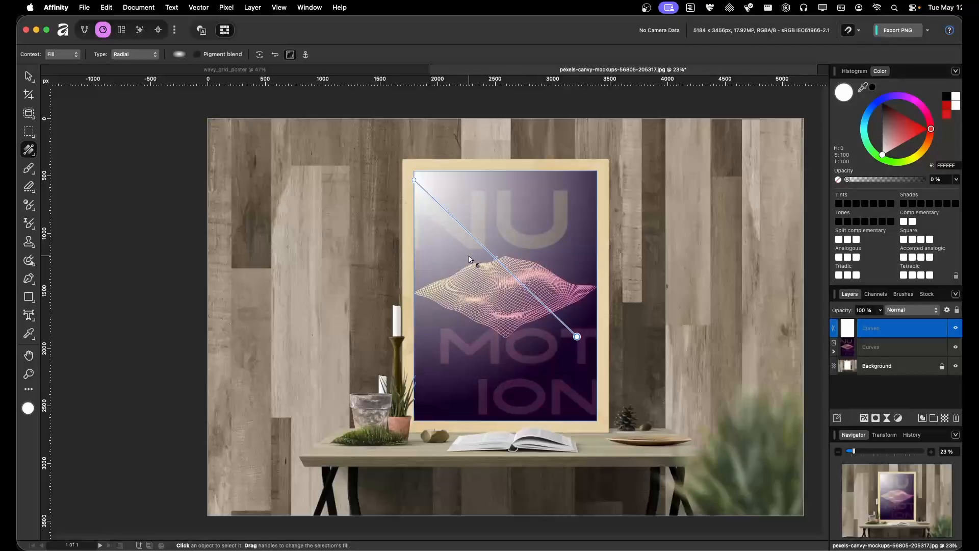
# Step: Adjust the gradient's end point toward the frame's right edge and pull its midpoint closer to the upper-left corner
pyautogui.scroll(-1, 481, 255)
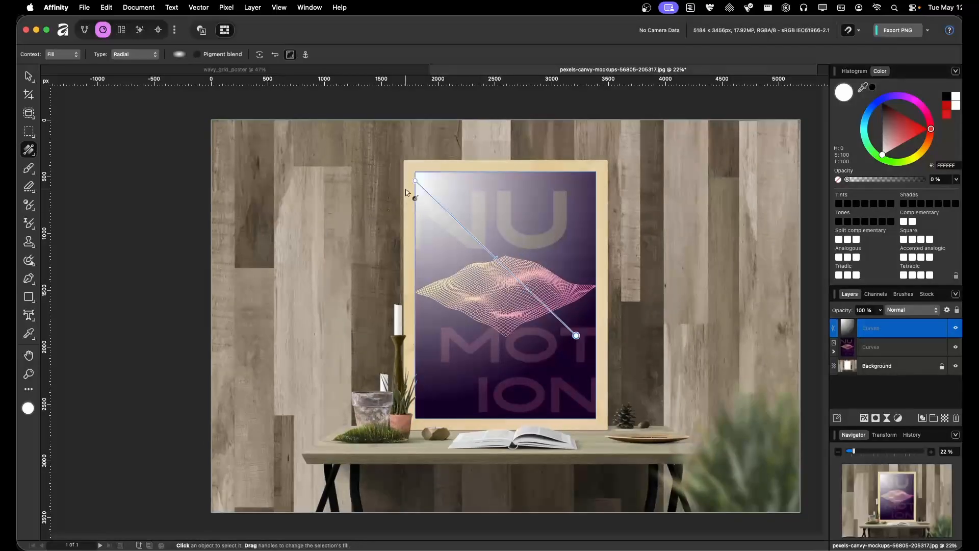
pyautogui.moveTo(576, 334); pyautogui.dragTo(591, 317)
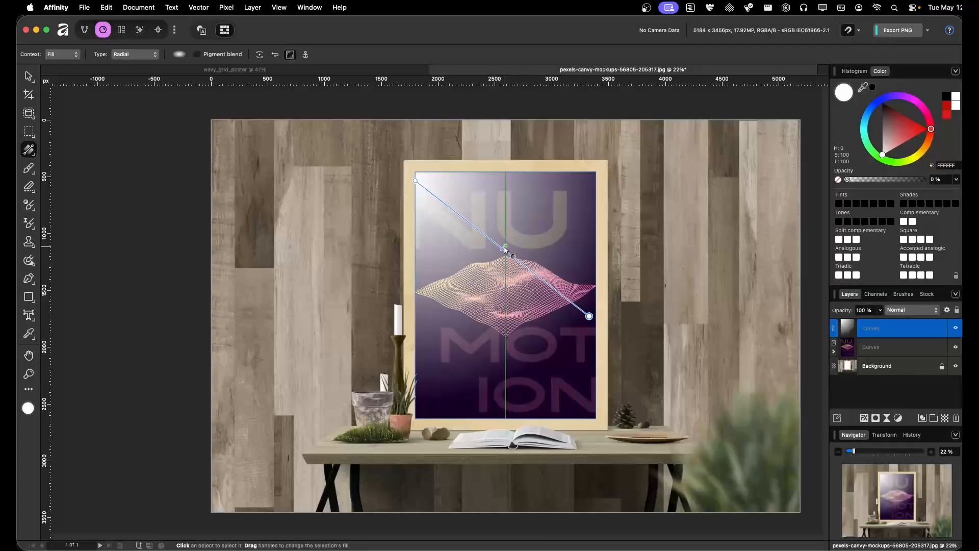
pyautogui.moveTo(504, 249); pyautogui.dragTo(457, 215)
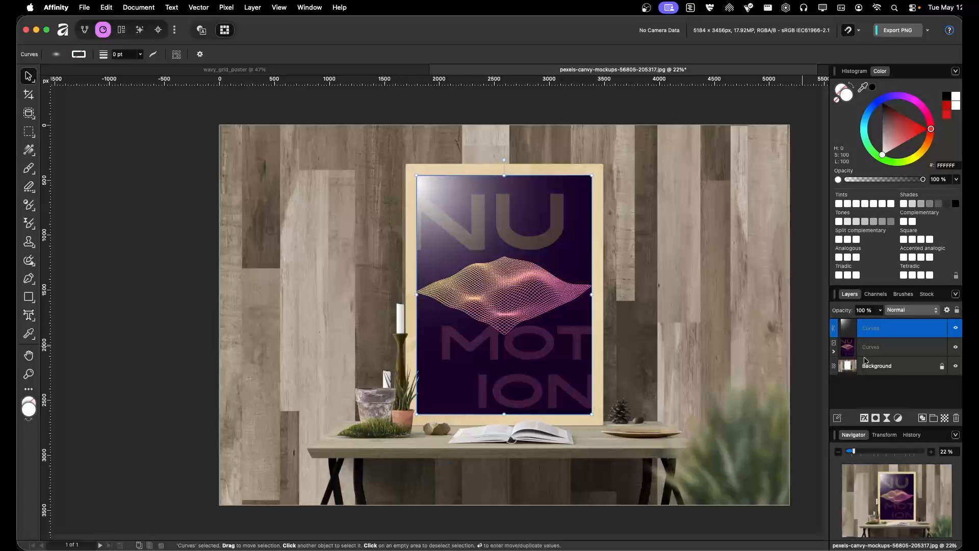
# Step: Lower the opacity of the white gradient layer to 27%
pyautogui.click(880, 309)
pyautogui.click(819, 321)
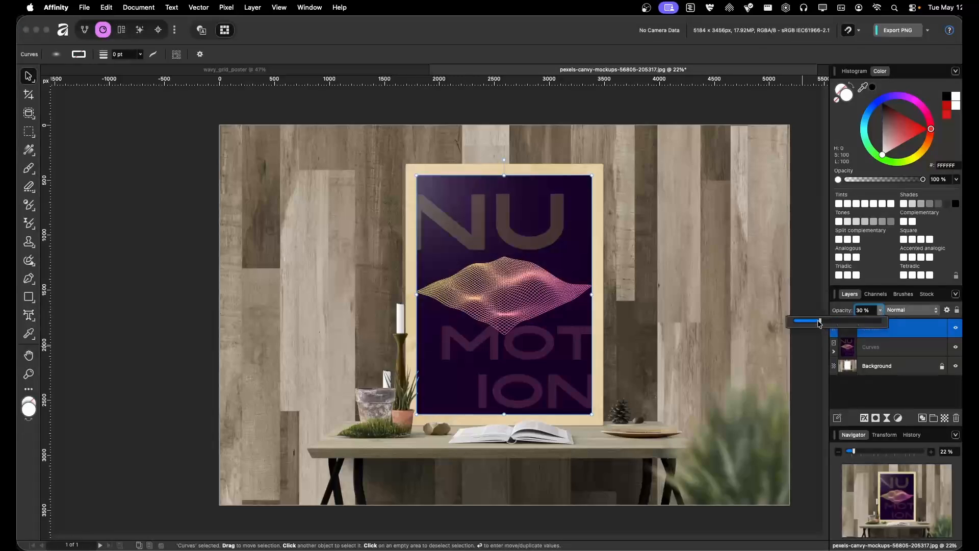
pyautogui.moveTo(818, 321); pyautogui.dragTo(815, 320)
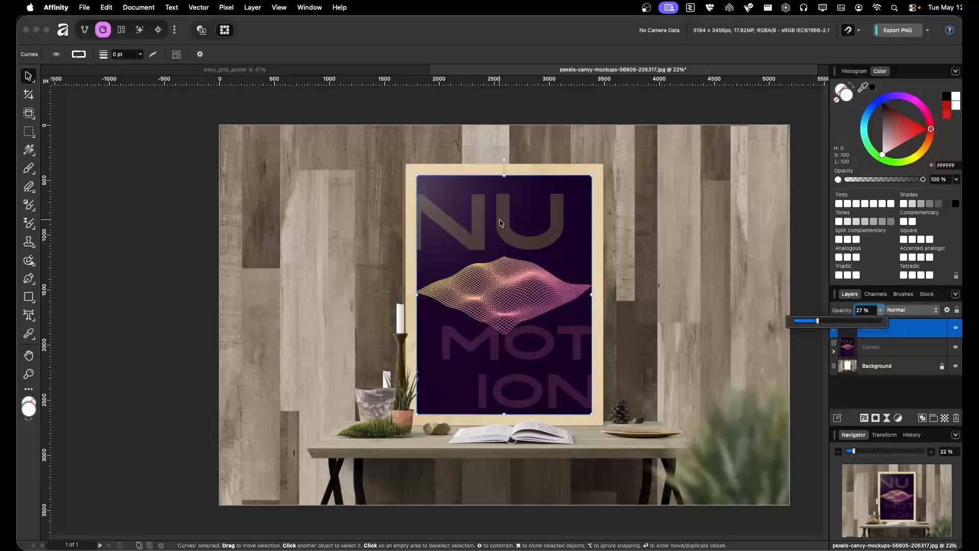
pyautogui.click(437, 201)
# Step: Check the gradient highlight's placement across the poster and clear the selection
pyautogui.scroll(1, 453, 212)
pyautogui.press('g')
pyautogui.press('v')
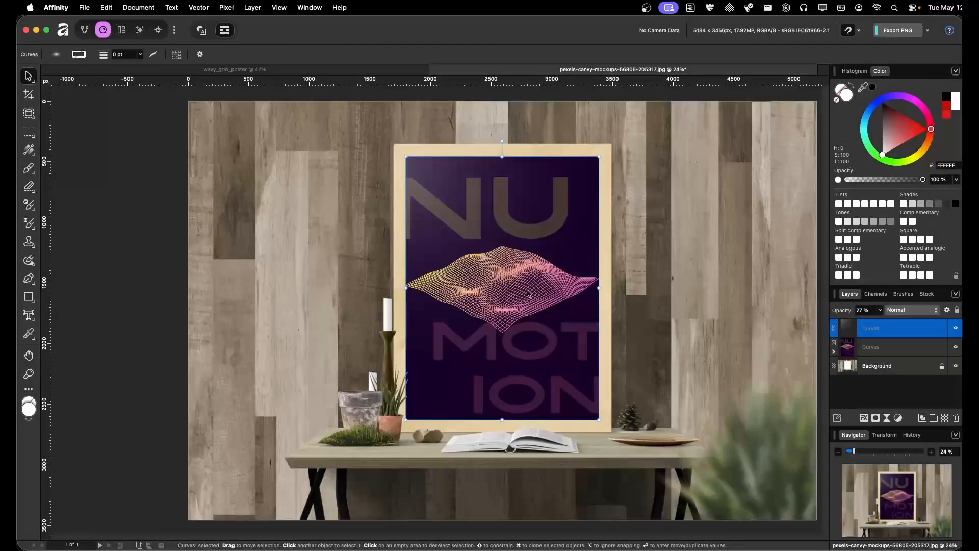
pyautogui.press('g')
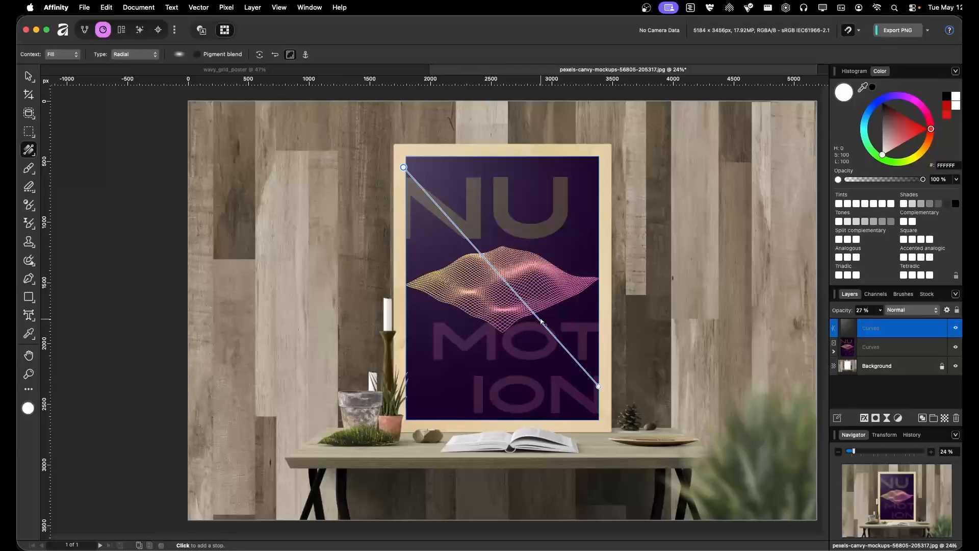
pyautogui.press('v')
pyautogui.press('super+d')
pyautogui.scroll(-1, 508, 321)
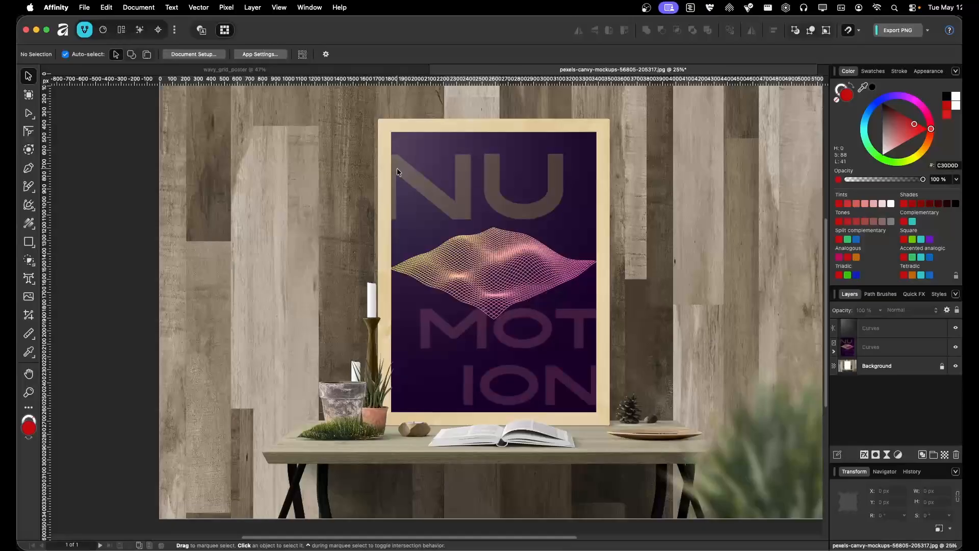
# Step: Sketch red 12 px freehand strokes of a stepped edge crossed by a diagonal ray beside the frame, and delete them
pyautogui.scroll(3, 395, 345)
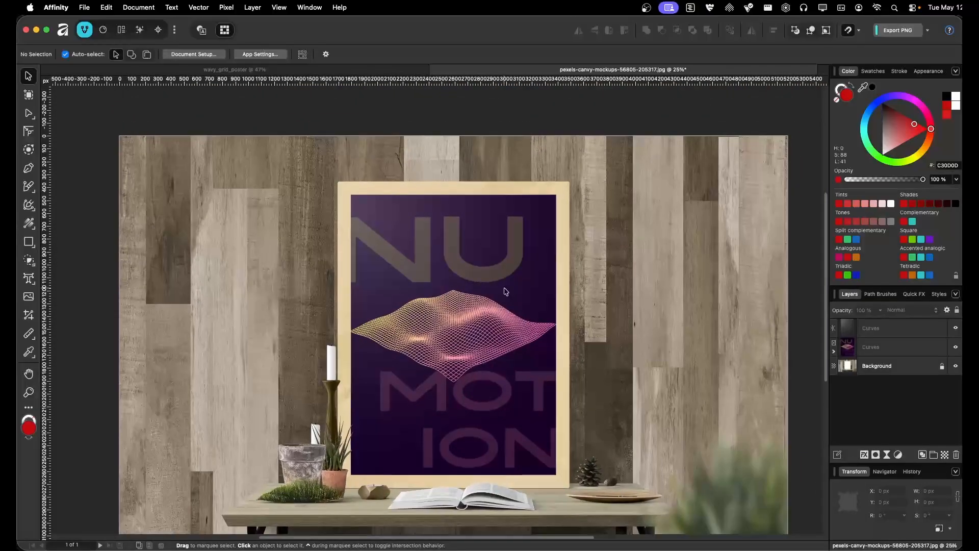
pyautogui.press('b')
pyautogui.moveTo(616, 224)
pyautogui.mouseDown()
pyautogui.moveTo(681, 230)
pyautogui.moveTo(671, 344)
pyautogui.moveTo(677, 513)
pyautogui.mouseUp()
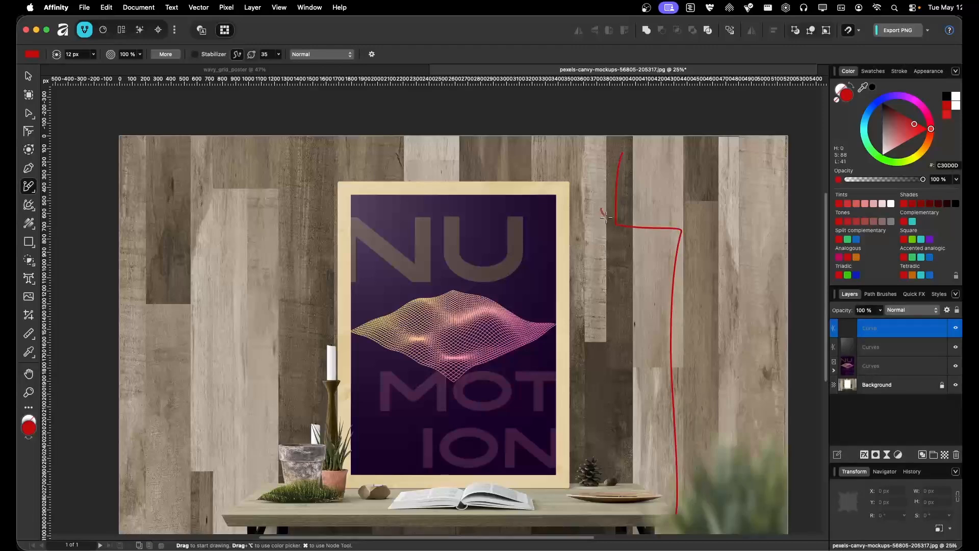
pyautogui.moveTo(632, 260); pyautogui.dragTo(675, 312)
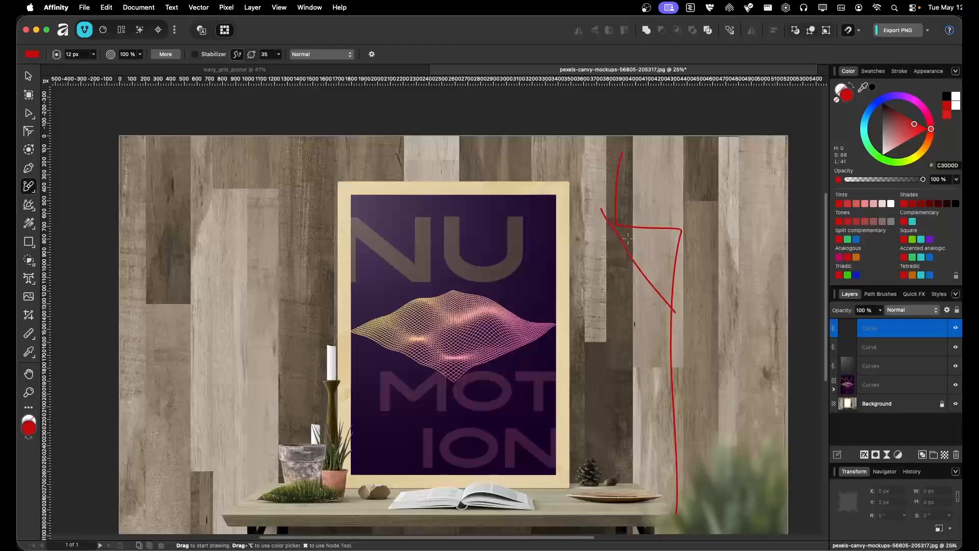
pyautogui.moveTo(627, 237)
pyautogui.mouseDown()
pyautogui.moveTo(681, 258)
pyautogui.moveTo(666, 293)
pyautogui.moveTo(673, 278)
pyautogui.moveTo(636, 257)
pyautogui.moveTo(652, 228)
pyautogui.moveTo(678, 218)
pyautogui.moveTo(653, 262)
pyautogui.mouseUp()
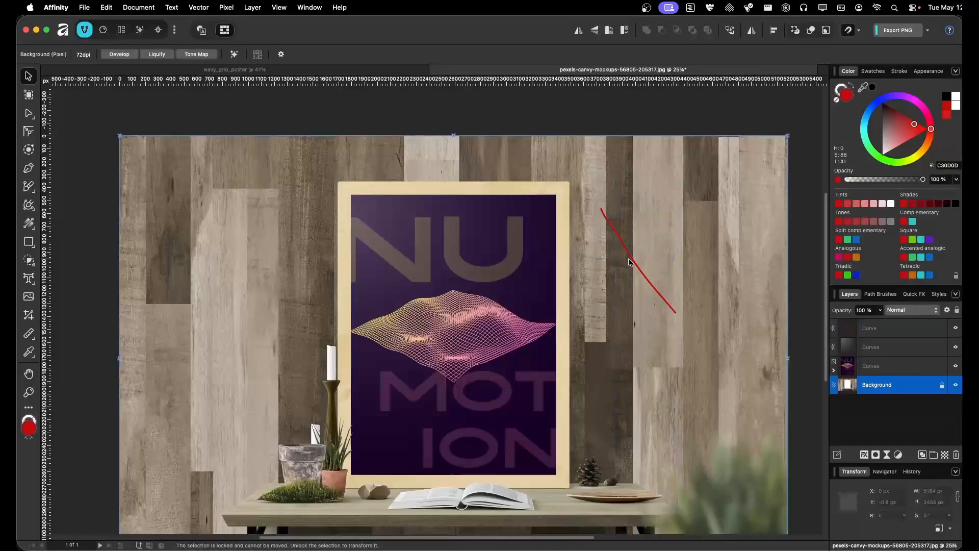
pyautogui.click(628, 254)
pyautogui.press('Delete')
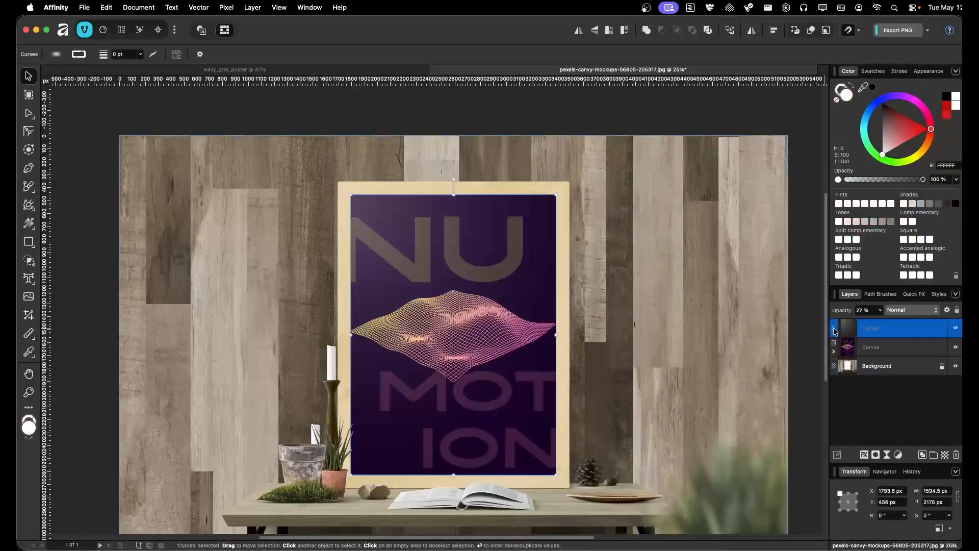
# Step: Duplicate the gradient highlight layer, fill the copy with solid black at 100% opacity, and set its blend mode to Screen
pyautogui.scroll(-3, 459, 265)
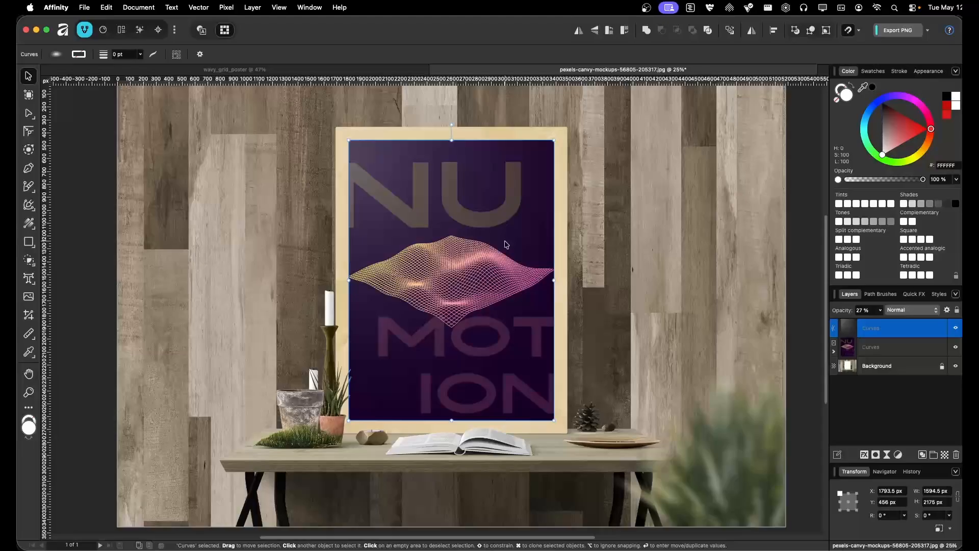
pyautogui.press('super+j')
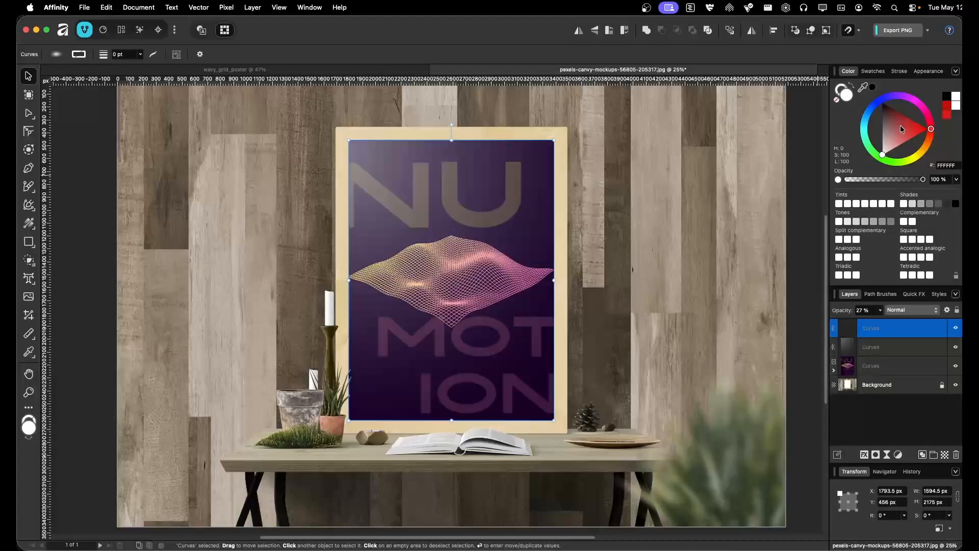
pyautogui.moveTo(896, 118); pyautogui.dragTo(881, 102)
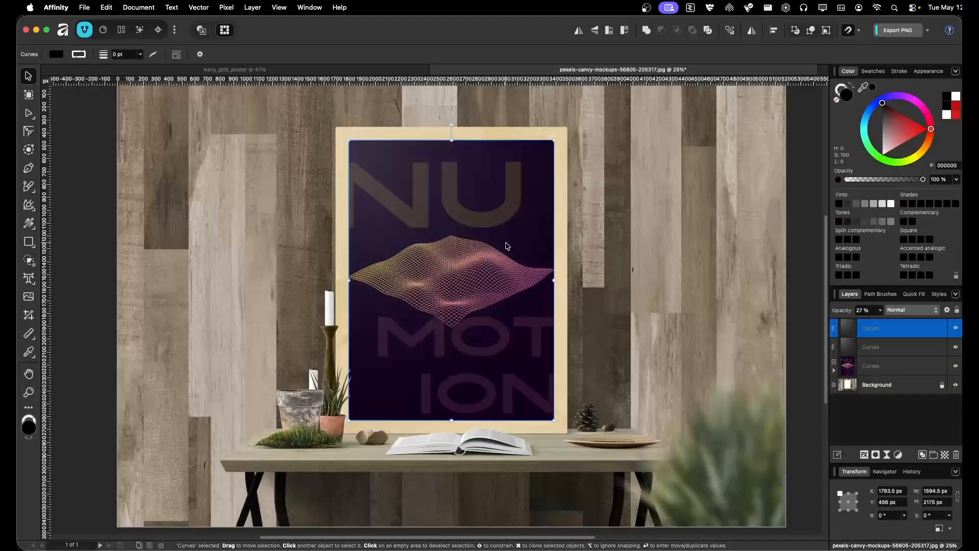
pyautogui.press('0')
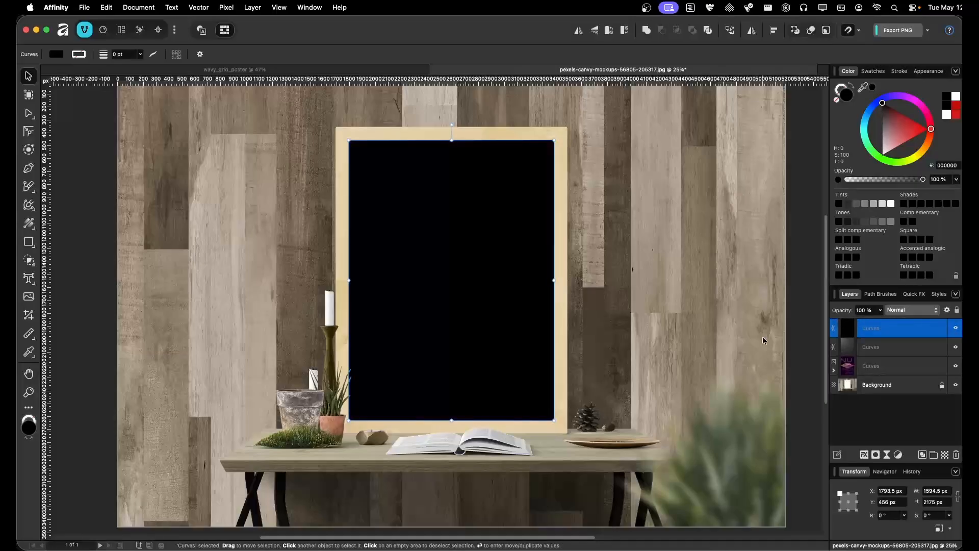
pyautogui.click(900, 313)
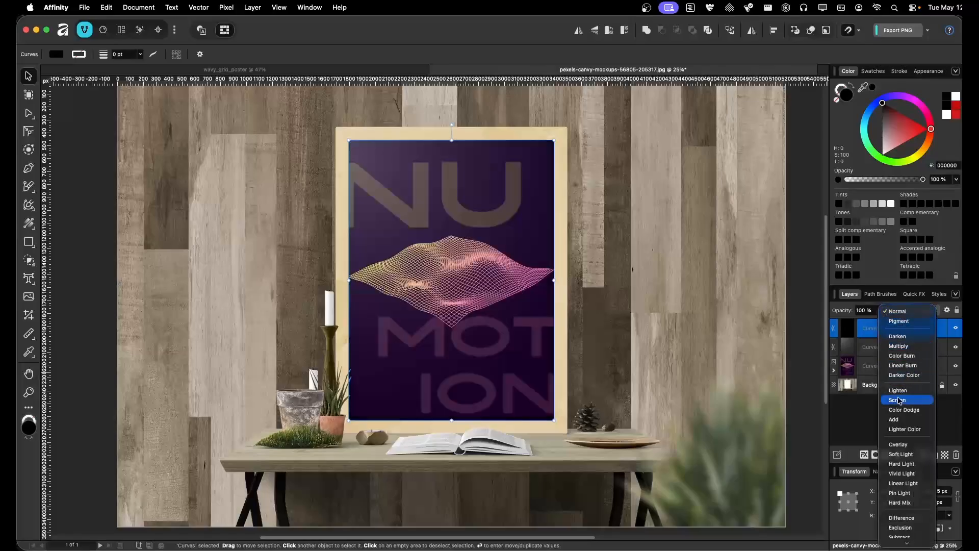
pyautogui.click(897, 399)
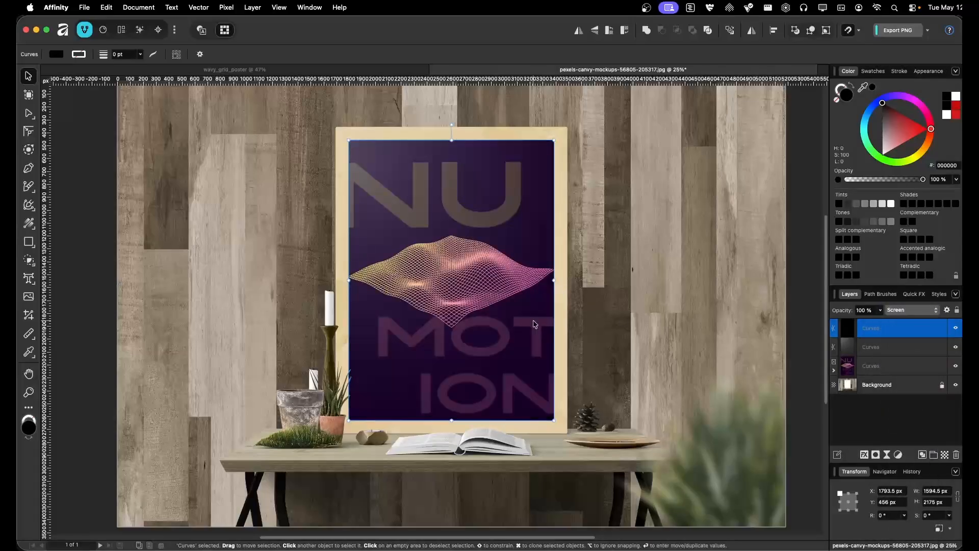
# Step: Add an Inner Shadow effect to the black layer with an offset of 10.8 px
pyautogui.click(864, 455)
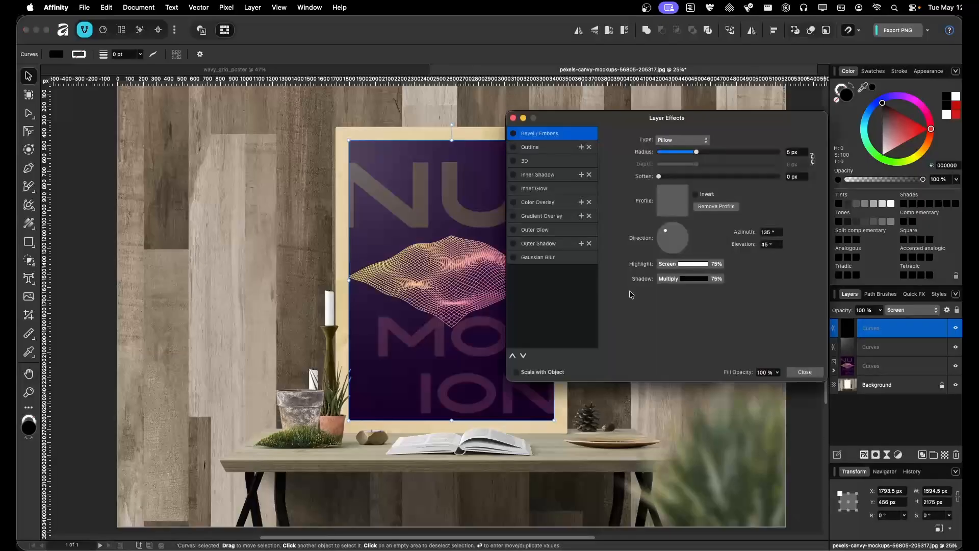
pyautogui.click(527, 175)
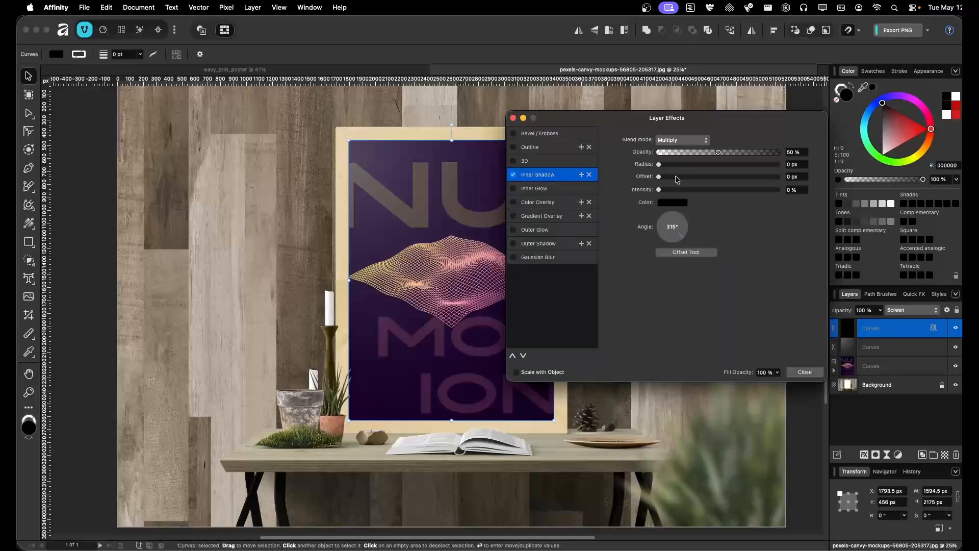
pyautogui.moveTo(658, 176); pyautogui.dragTo(711, 177)
# Step: Examine the inner shadow close up along the poster's left edge, by the plant leaves and at the upper-left corner
pyautogui.scroll(5, 340, 291)
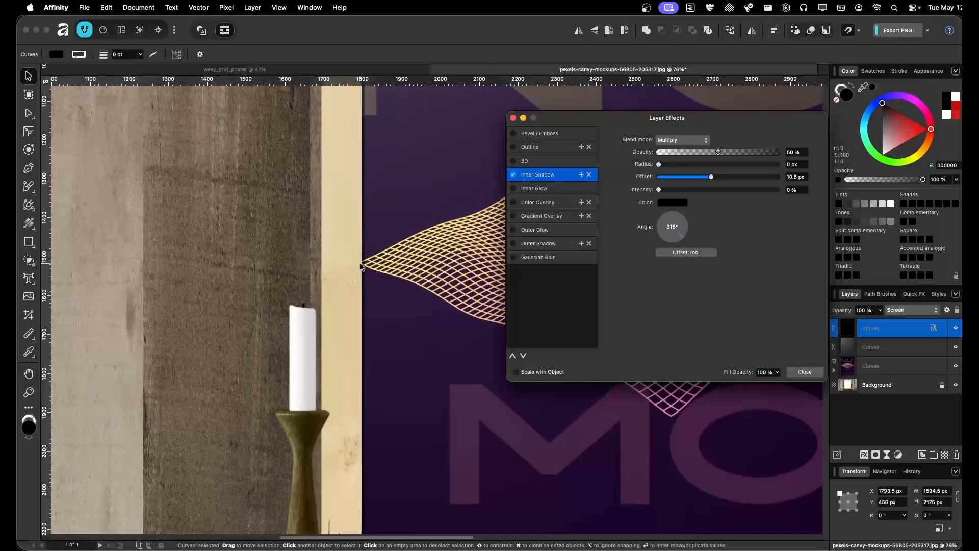
pyautogui.scroll(3, 360, 267)
pyautogui.moveTo(426, 380); pyautogui.dragTo(291, 96)
pyautogui.moveTo(383, 456); pyautogui.dragTo(317, 349)
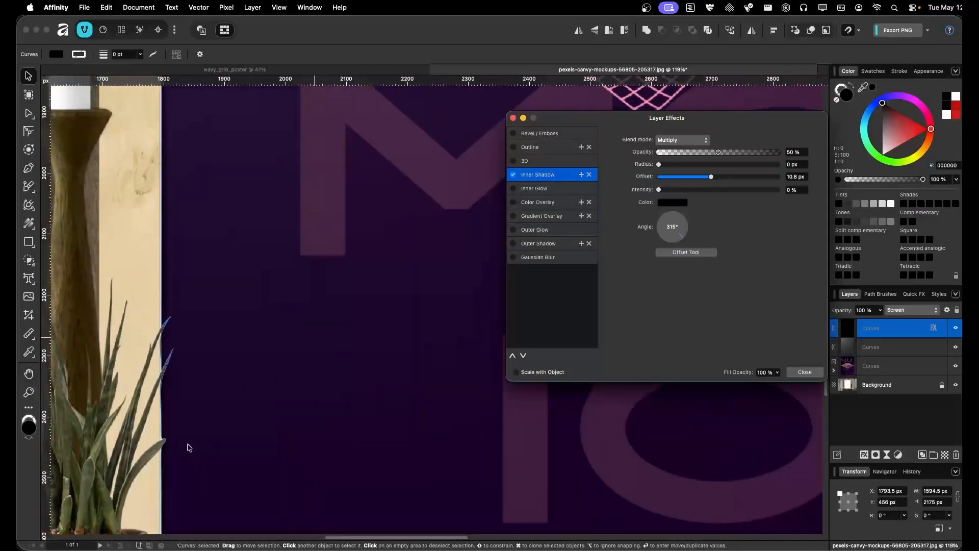
pyautogui.scroll(-2, 165, 270)
pyautogui.moveTo(173, 159); pyautogui.dragTo(219, 433)
pyautogui.moveTo(232, 221); pyautogui.dragTo(259, 469)
pyautogui.moveTo(261, 102); pyautogui.dragTo(255, 236)
pyautogui.moveTo(259, 160); pyautogui.dragTo(257, 269)
pyautogui.scroll(3, 254, 240)
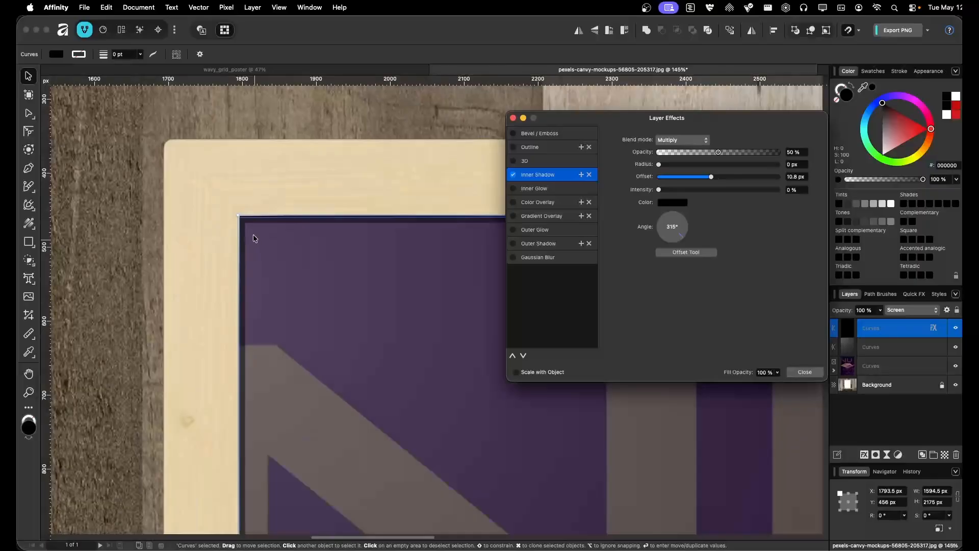
# Step: Set the inner shadow's angle to 345°
pyautogui.scroll(-2, 253, 234)
pyautogui.scroll(-4, 363, 319)
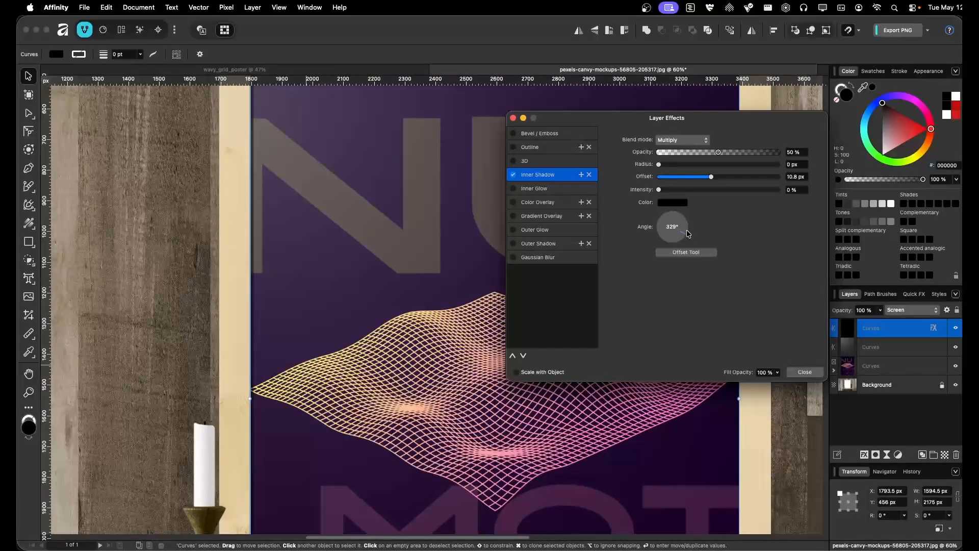
pyautogui.moveTo(686, 227); pyautogui.dragTo(688, 234)
pyautogui.scroll(-3, 342, 250)
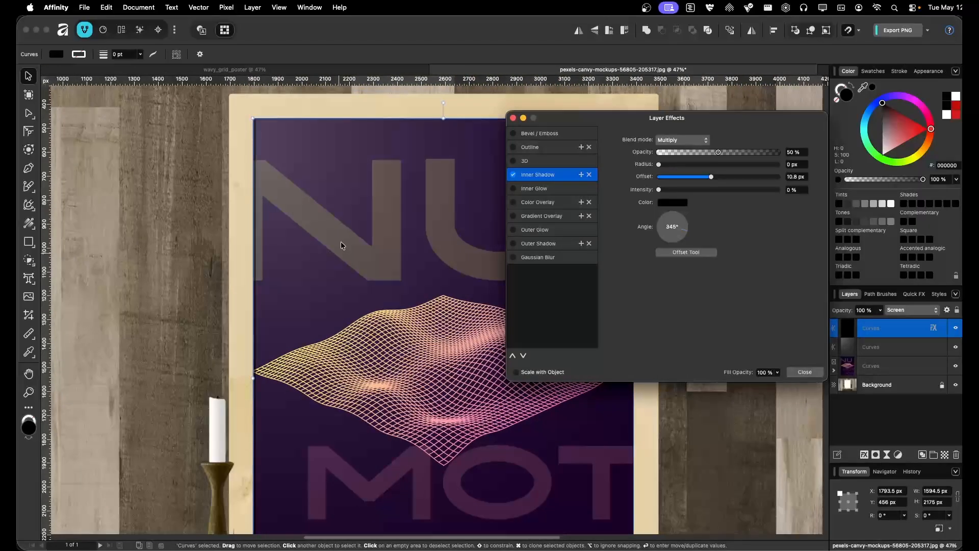
# Step: Set the inner shadow's offset to 20 px
pyautogui.moveTo(319, 325); pyautogui.dragTo(345, 246)
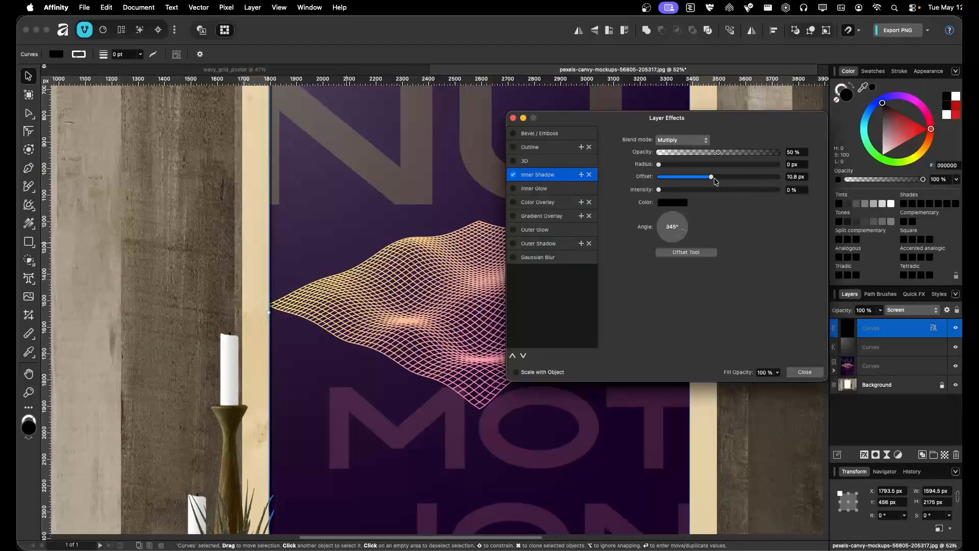
pyautogui.moveTo(711, 177); pyautogui.dragTo(726, 183)
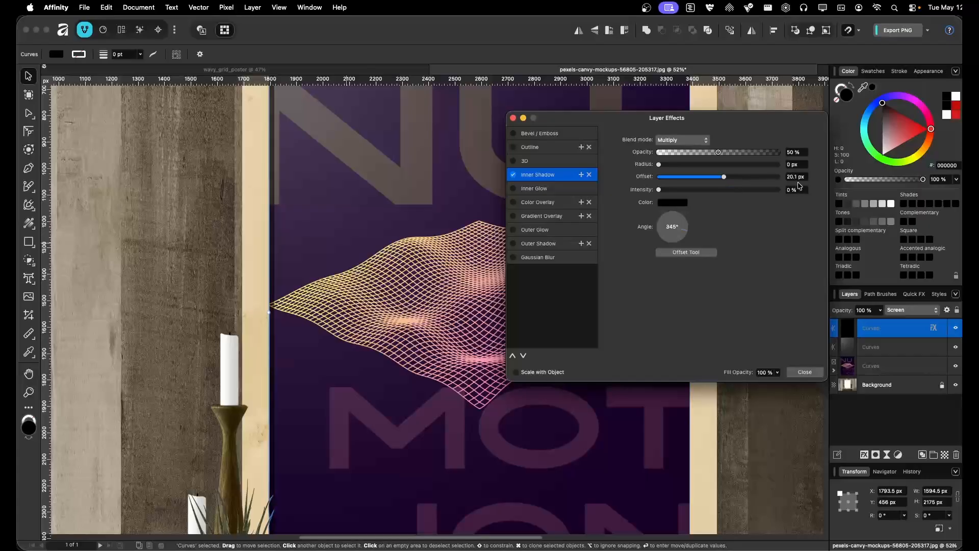
pyautogui.scroll(-1, 796, 180)
pyautogui.scroll(-5, 325, 237)
pyautogui.scroll(5, 363, 235)
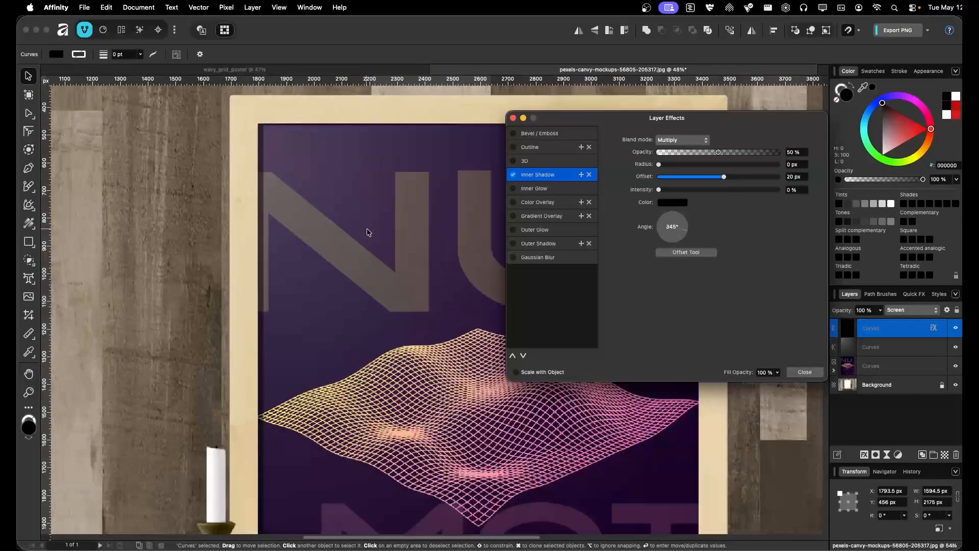
# Step: Soften the inner shadow on the black layer by setting its radius to 5 px
pyautogui.moveTo(662, 165); pyautogui.dragTo(699, 165)
pyautogui.click(801, 164)
pyautogui.write('4')
pyautogui.press('Return')
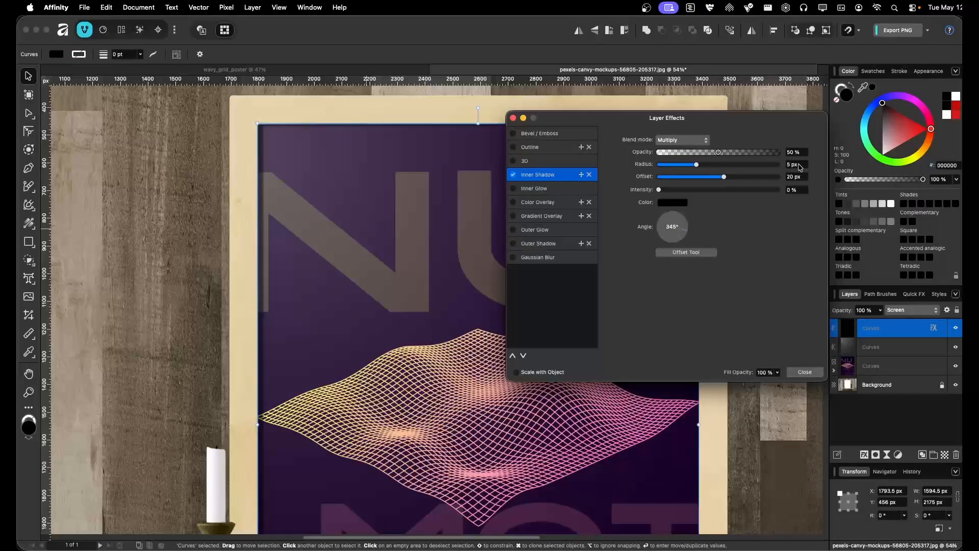
# Step: Lower the inner shadow's opacity to 27%, close the layer effects and deselect the layer
pyautogui.scroll(-5, 315, 334)
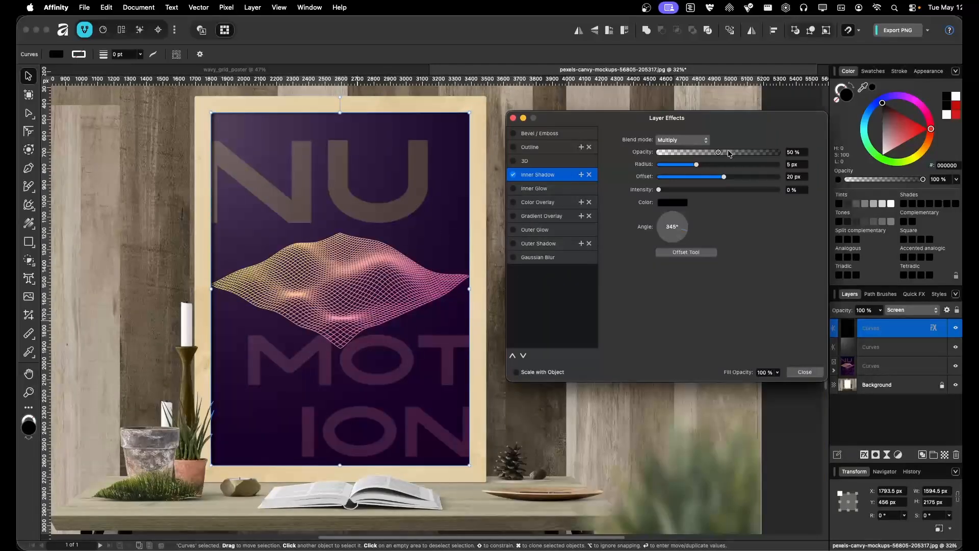
pyautogui.moveTo(718, 153); pyautogui.dragTo(692, 153)
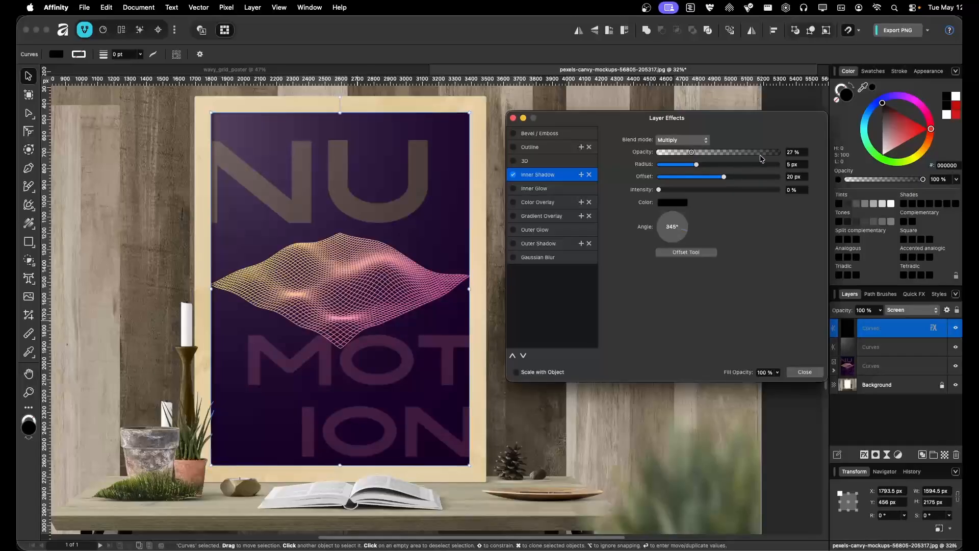
pyautogui.scroll(2, 798, 154)
pyautogui.click(805, 372)
pyautogui.click(793, 347)
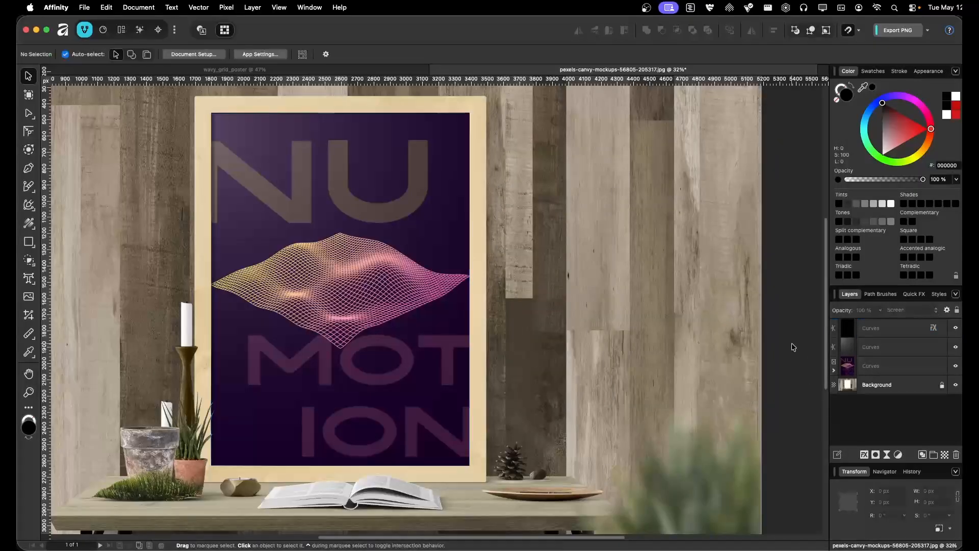
# Step: Examine the poster in the whole scene and close up where the plant leaves overlap the frame's inner edge
pyautogui.scroll(-5, 415, 299)
pyautogui.scroll(1, 410, 301)
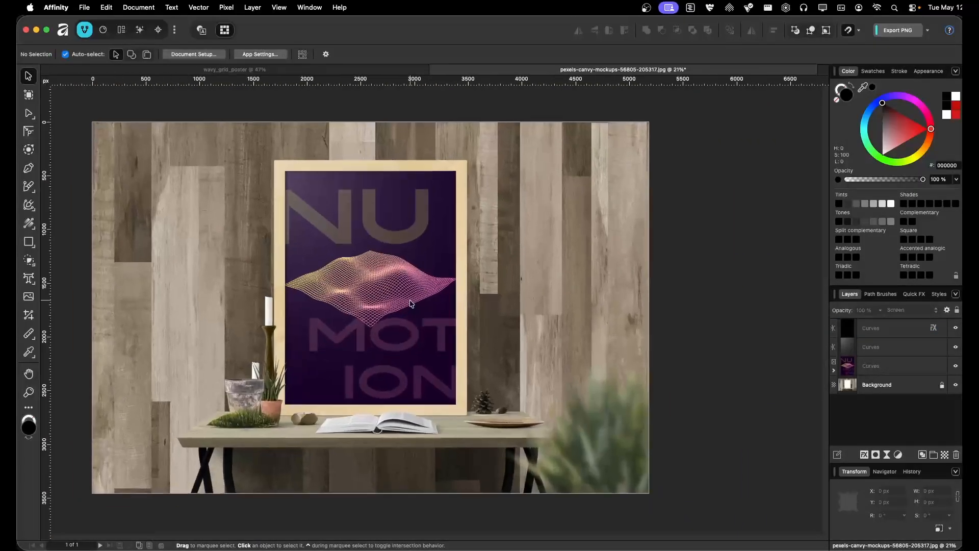
pyautogui.moveTo(410, 302); pyautogui.dragTo(465, 304)
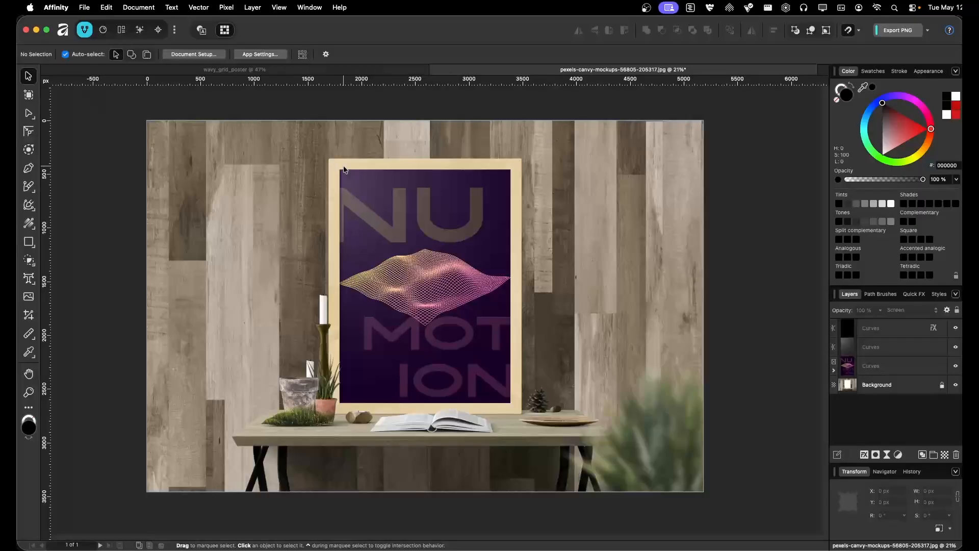
pyautogui.scroll(10, 333, 346)
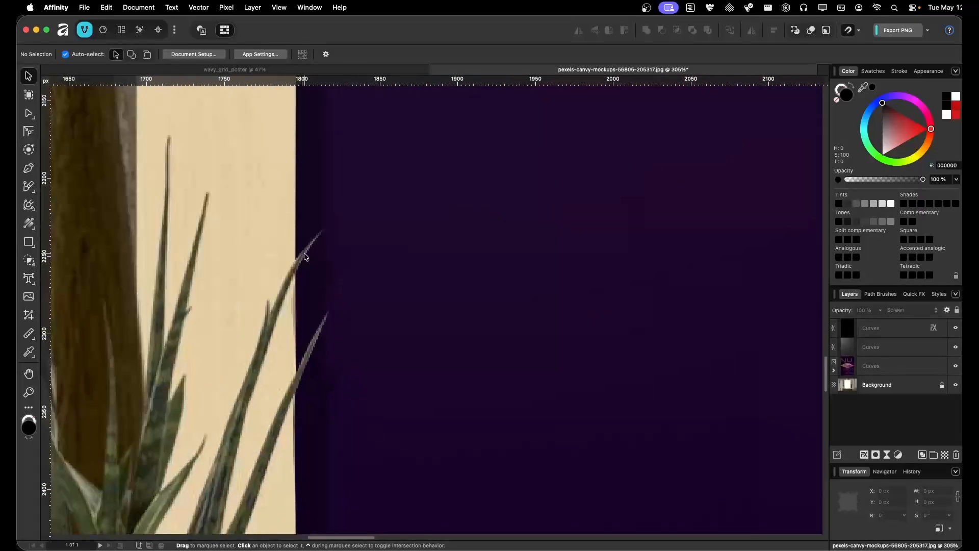
pyautogui.scroll(-6, 405, 349)
pyautogui.scroll(-4, 431, 314)
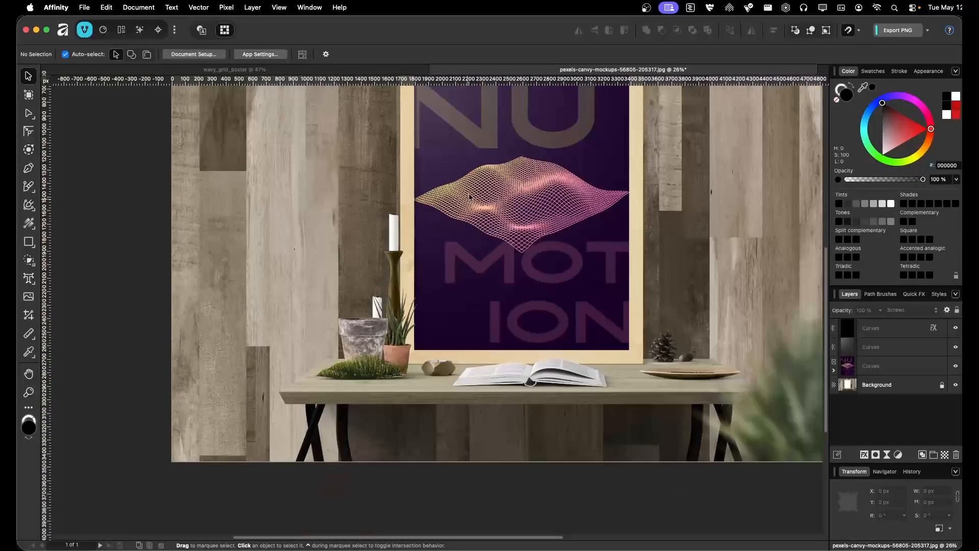
pyautogui.hscroll(3, 505, 317)
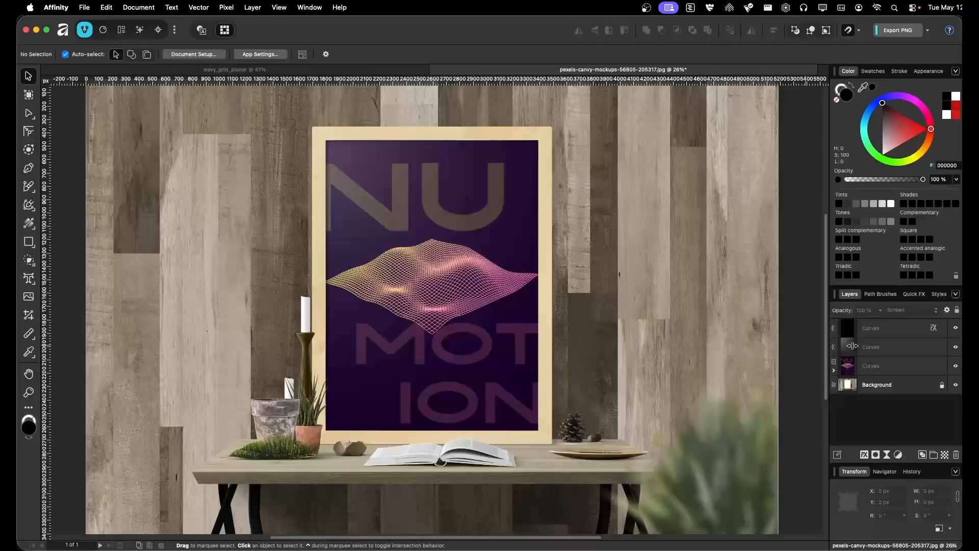
# Step: Lock the black shadow layer and the gradient highlight layer, and combine the two into one group
pyautogui.click(942, 327)
pyautogui.click(942, 347)
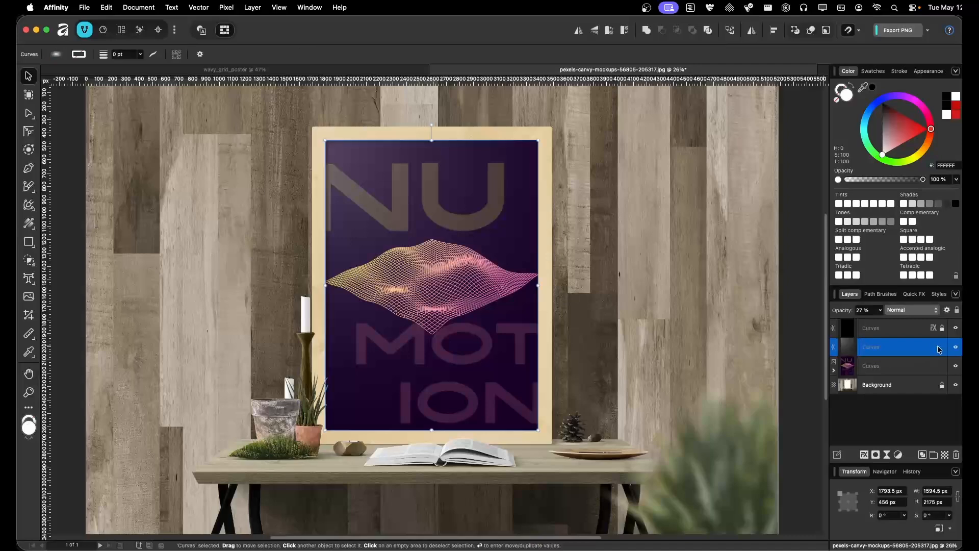
pyautogui.keyDown('shift'); pyautogui.click(876, 329); pyautogui.keyUp('shift')
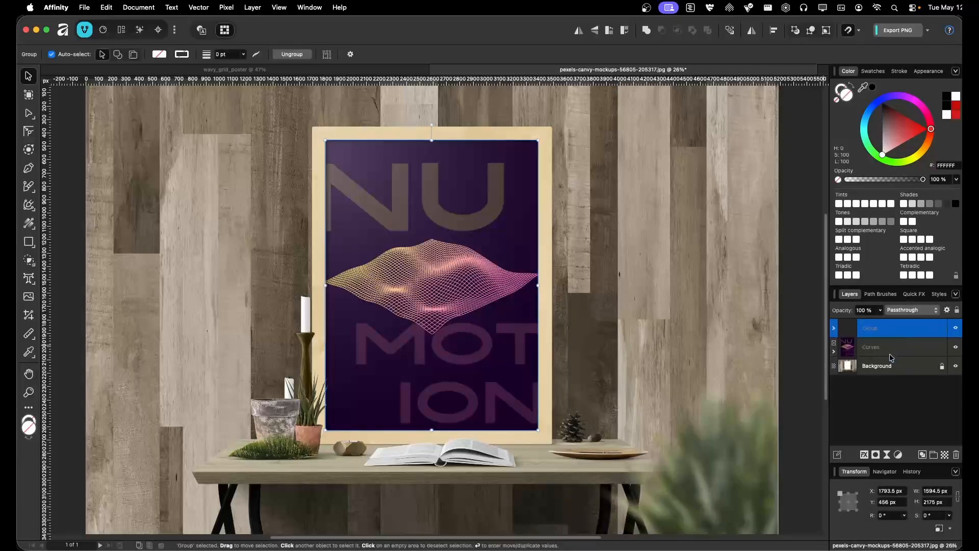
pyautogui.press('super+g')
# Step: Hide and reshow the overlay group to compare the poster with and without its light and shadow effects
pyautogui.click(955, 330)
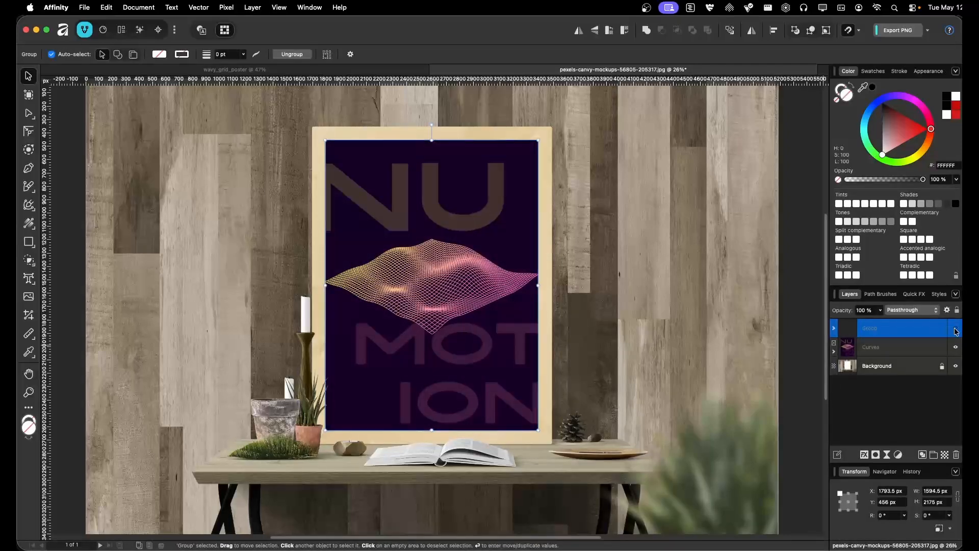
pyautogui.click(955, 330)
pyautogui.click(618, 284)
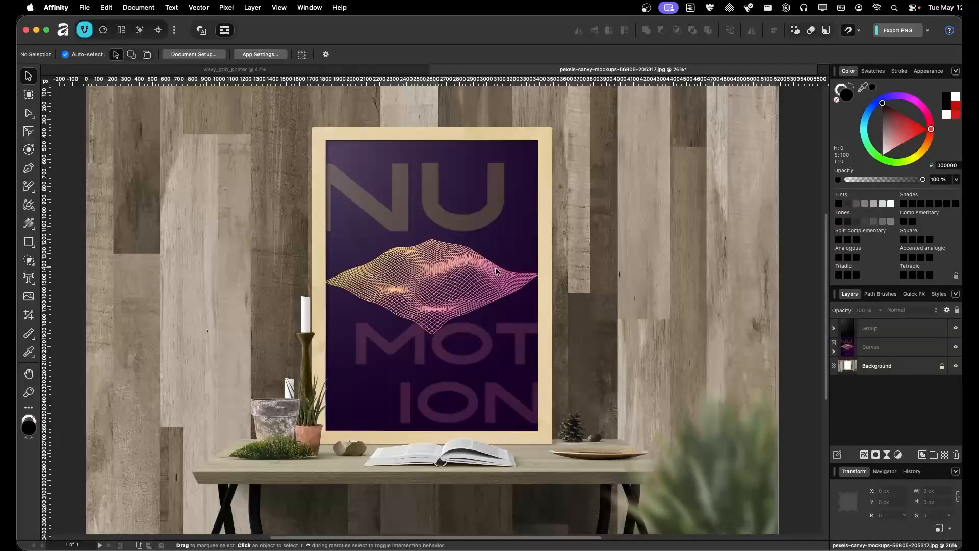
pyautogui.click(458, 268)
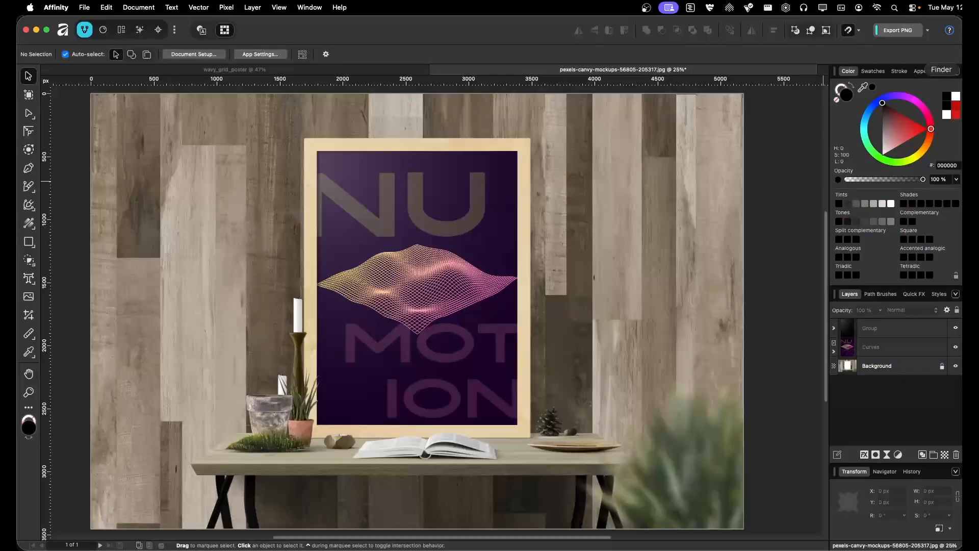
# Step: Switch the embedded wavy_grid_poster.af inside the picture frame to a linked resource using the Resource Manager
pyautogui.click(427, 291)
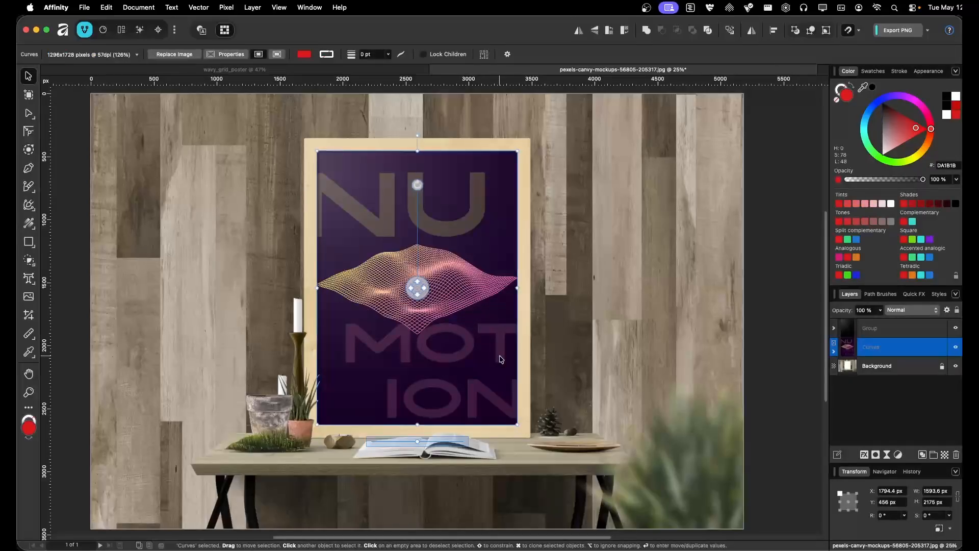
pyautogui.moveTo(536, 210); pyautogui.dragTo(446, 244)
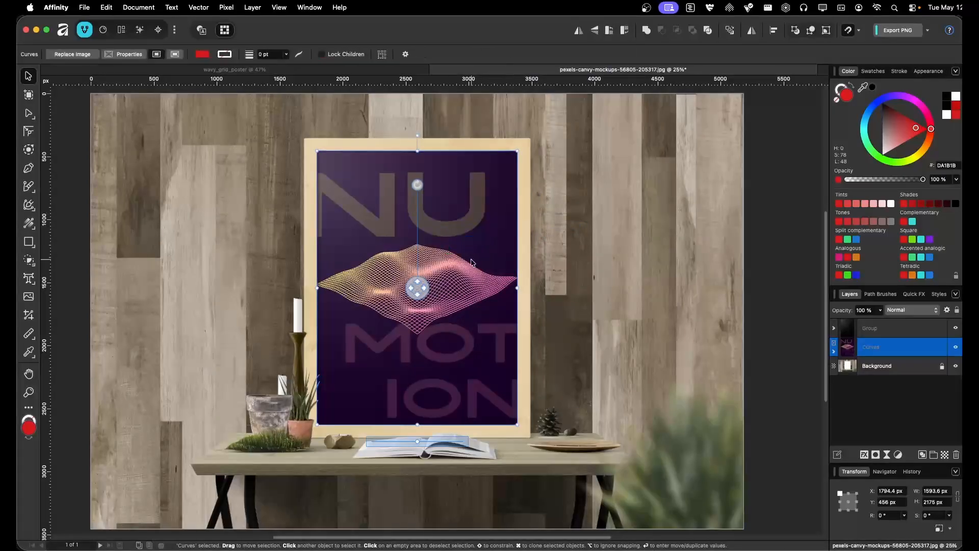
pyautogui.click(835, 349)
pyautogui.click(870, 376)
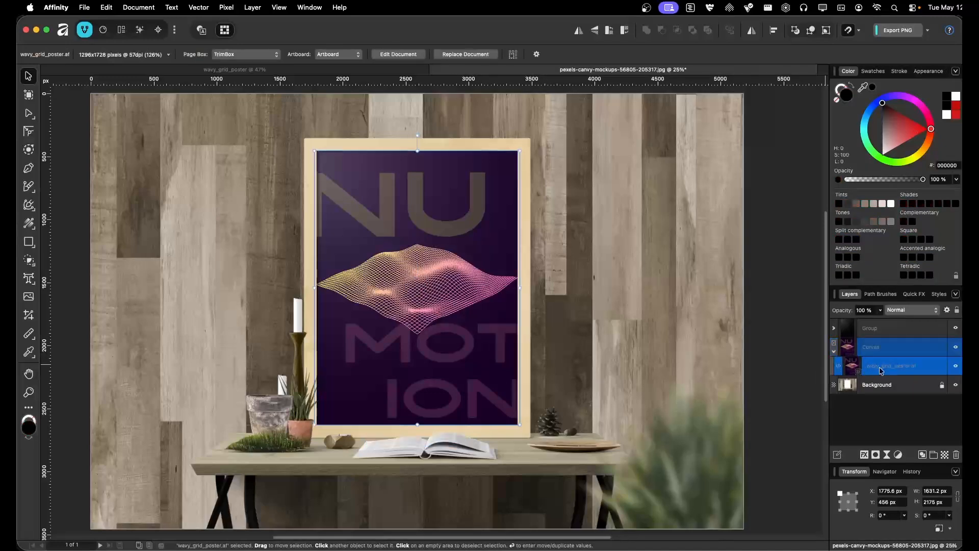
pyautogui.click(138, 6)
pyautogui.click(162, 174)
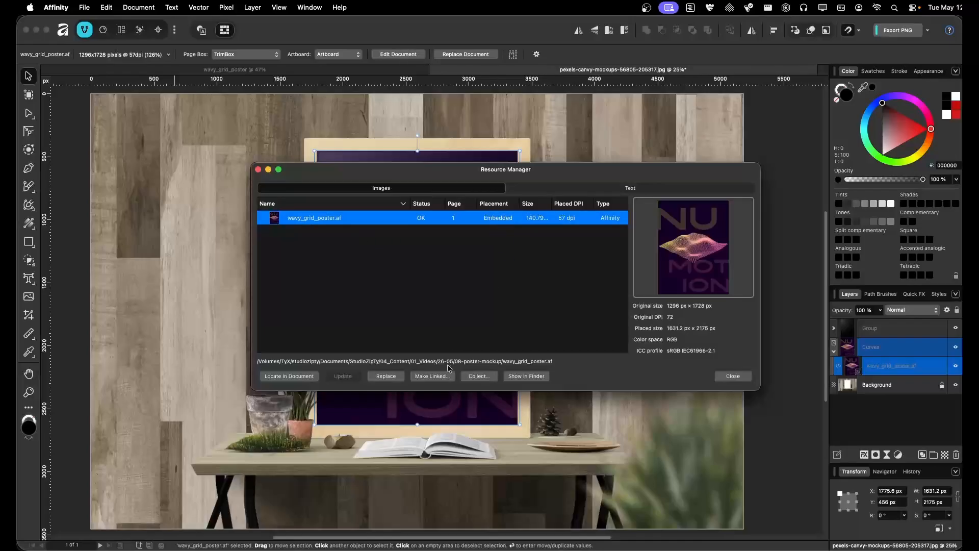
pyautogui.click(436, 377)
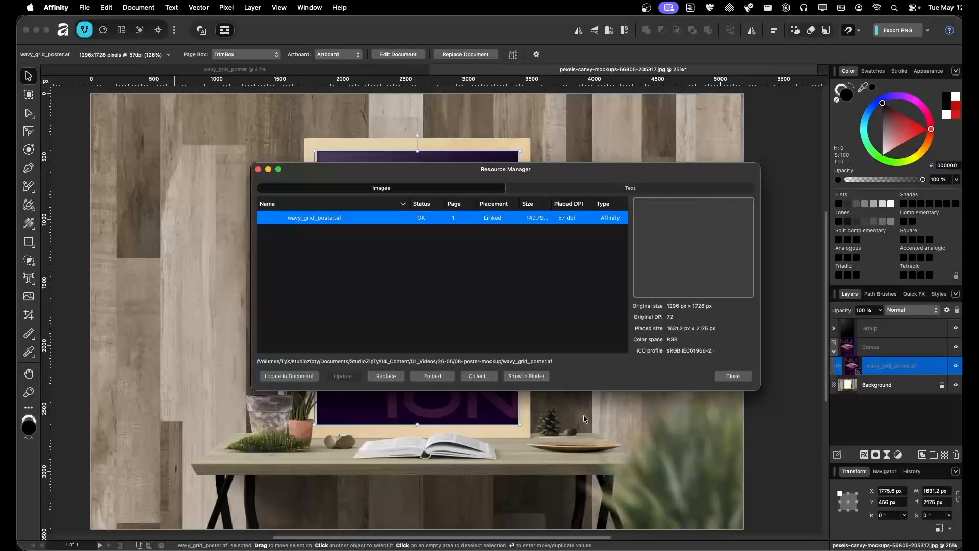
pyautogui.click(743, 376)
pyautogui.click(775, 322)
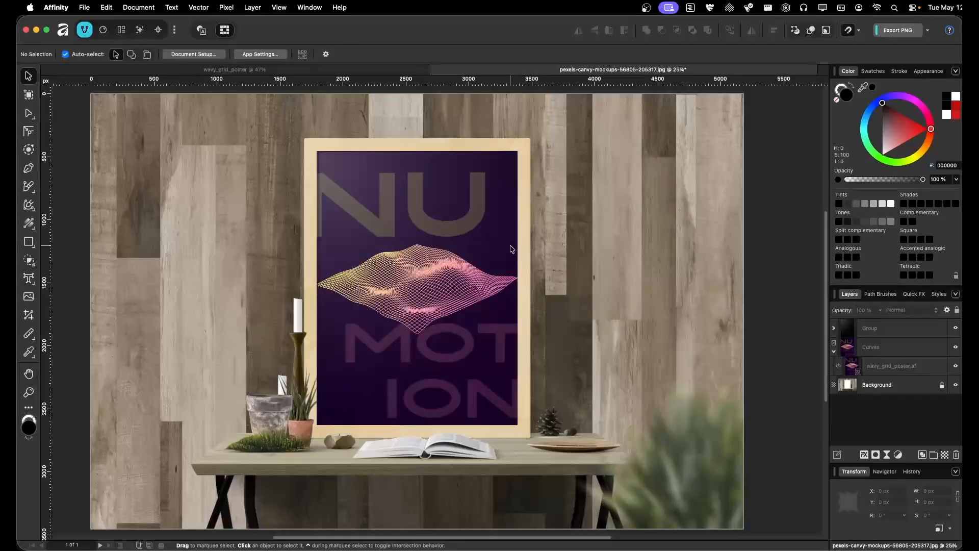
# Step: In the wavy_grid_poster document, move the wavy grid up to Y 317.2 px, save, and return to the mockup document
pyautogui.click(310, 70)
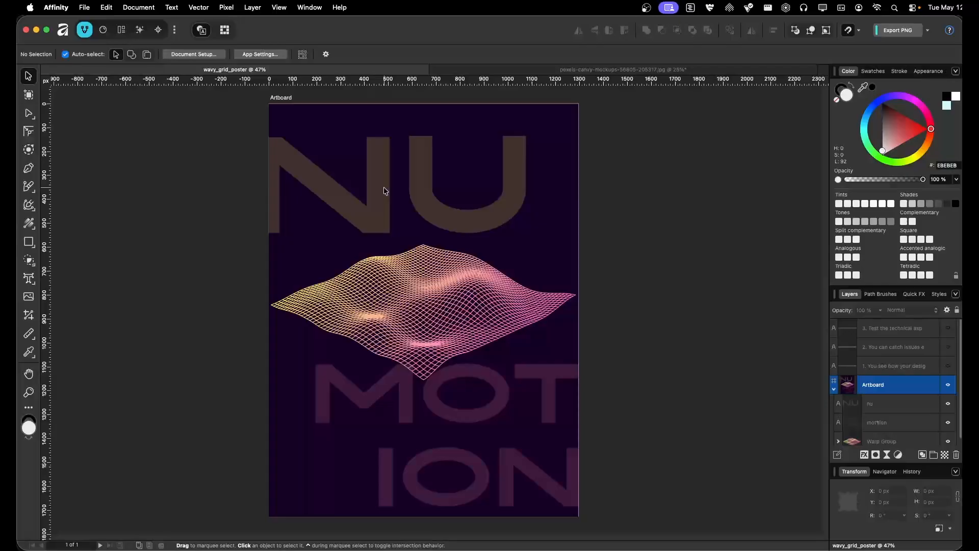
pyautogui.click(418, 295)
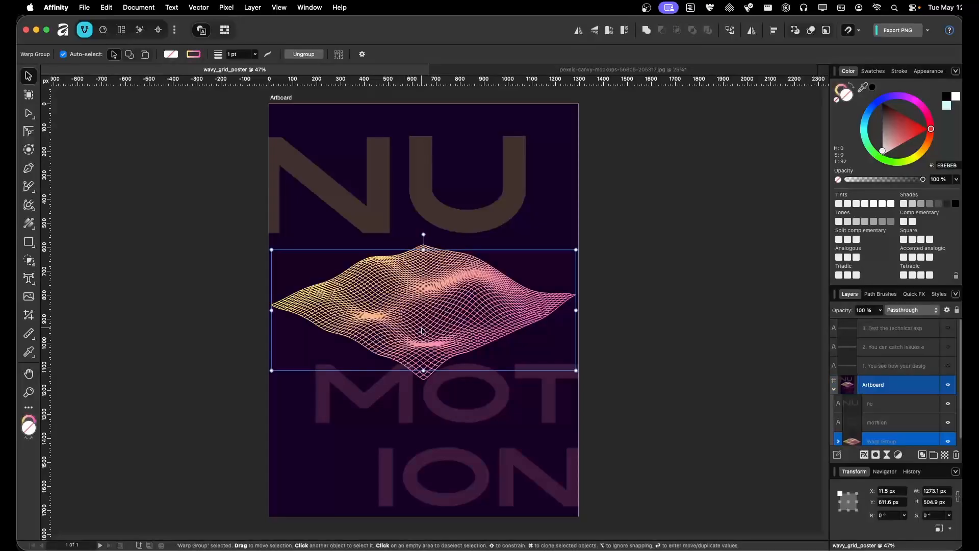
pyautogui.moveTo(422, 327); pyautogui.dragTo(422, 256)
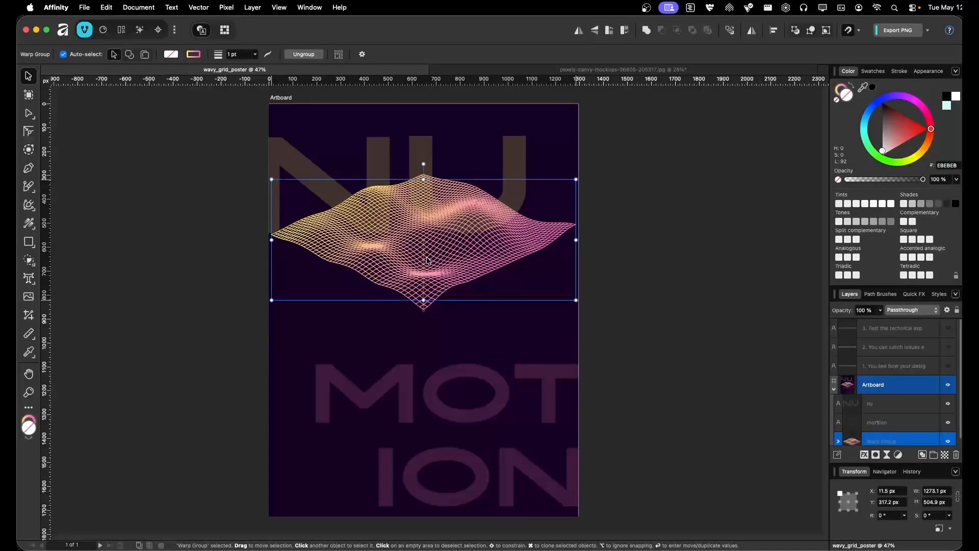
pyautogui.press('super+s')
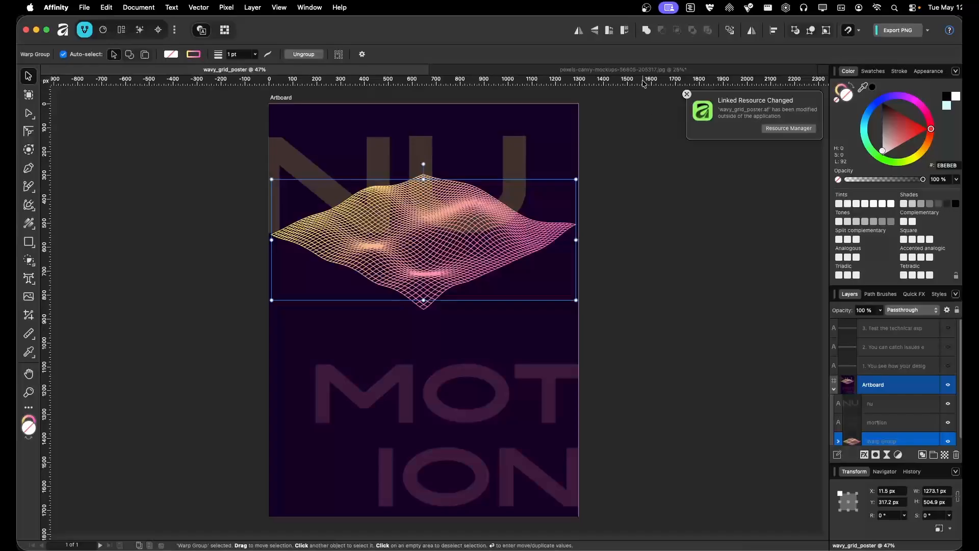
pyautogui.click(591, 70)
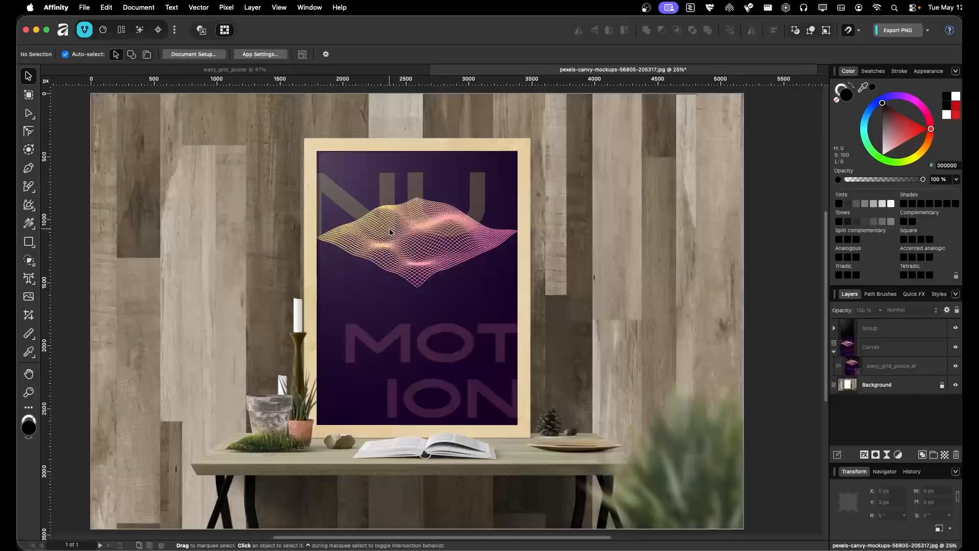
# Step: Undo the wavy grid's move in the wavy_grid_poster document, save it, and return to the mockup document
pyautogui.click(246, 69)
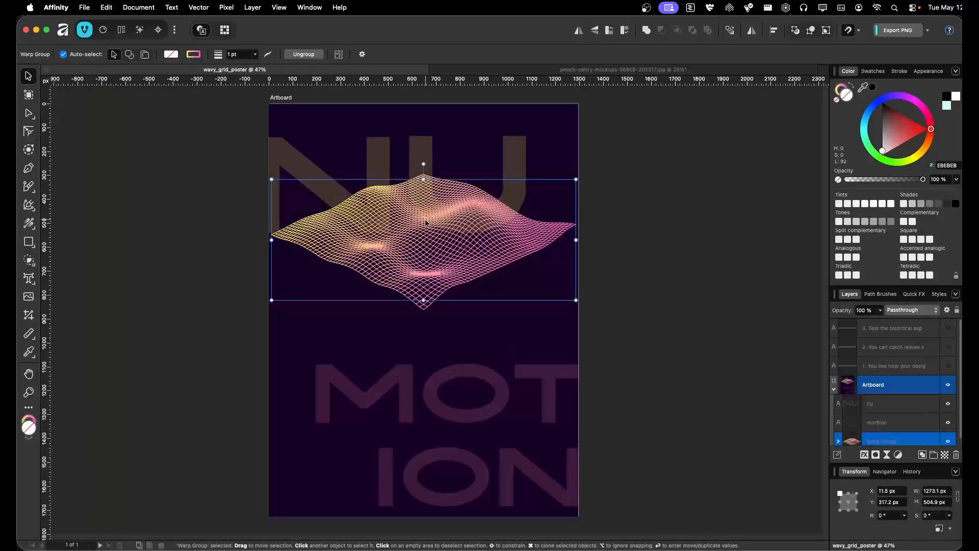
pyautogui.press('super+z')
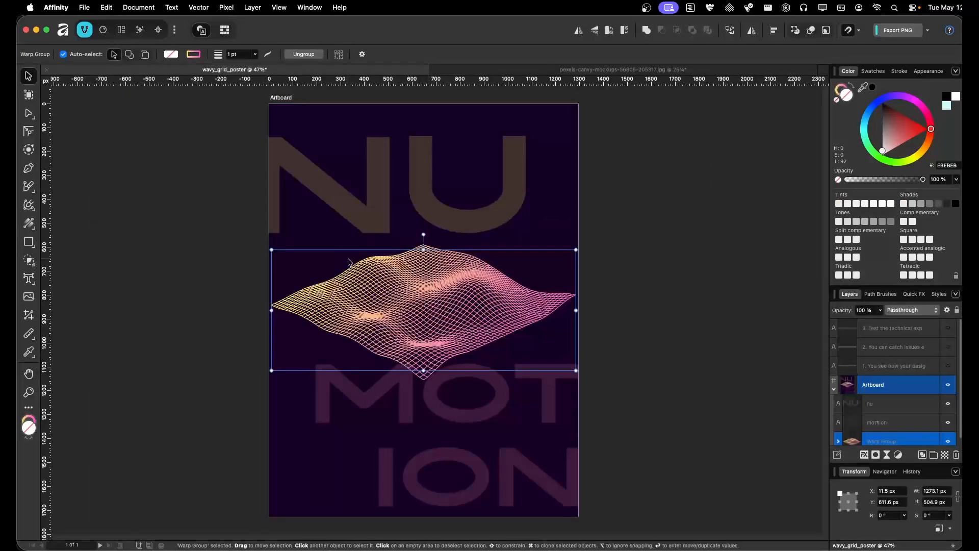
pyautogui.press('super+s')
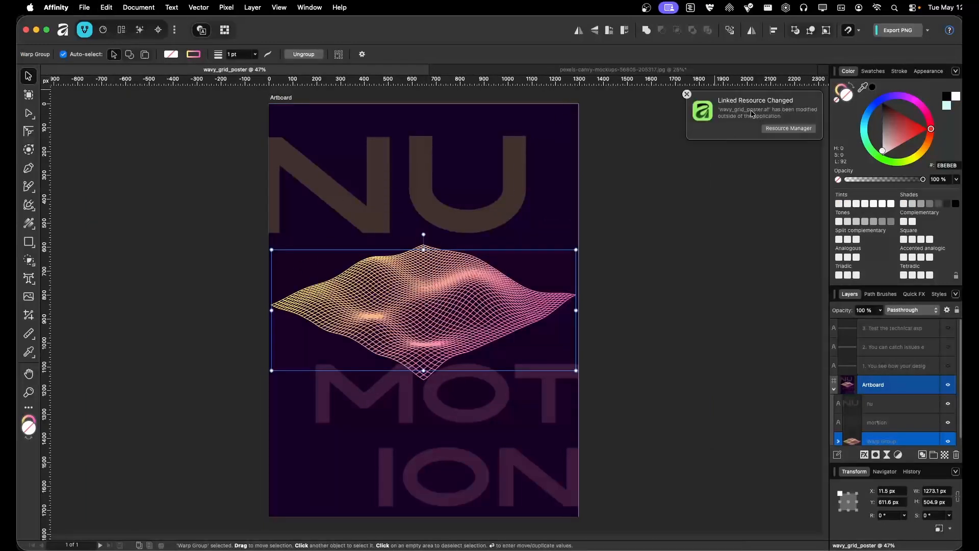
pyautogui.click(635, 69)
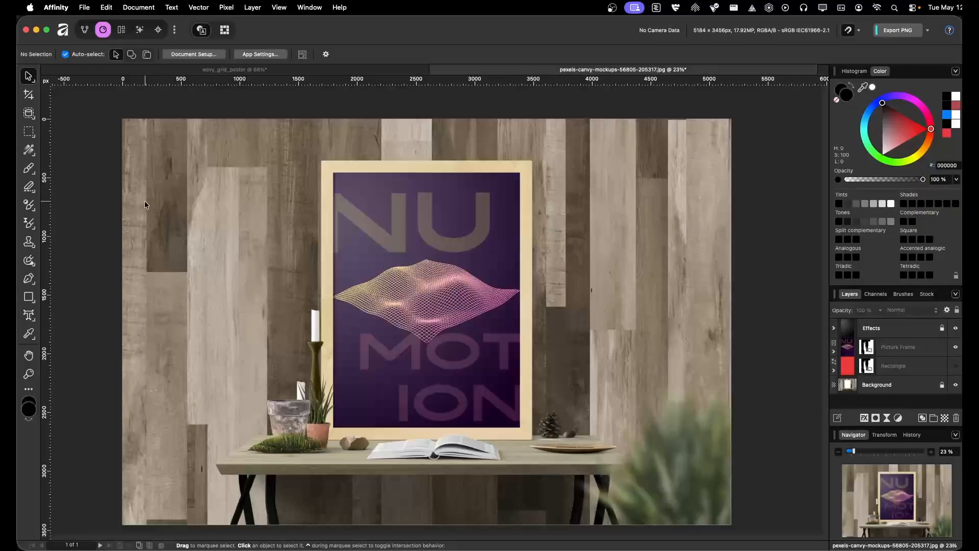
pyautogui.click(88, 8)
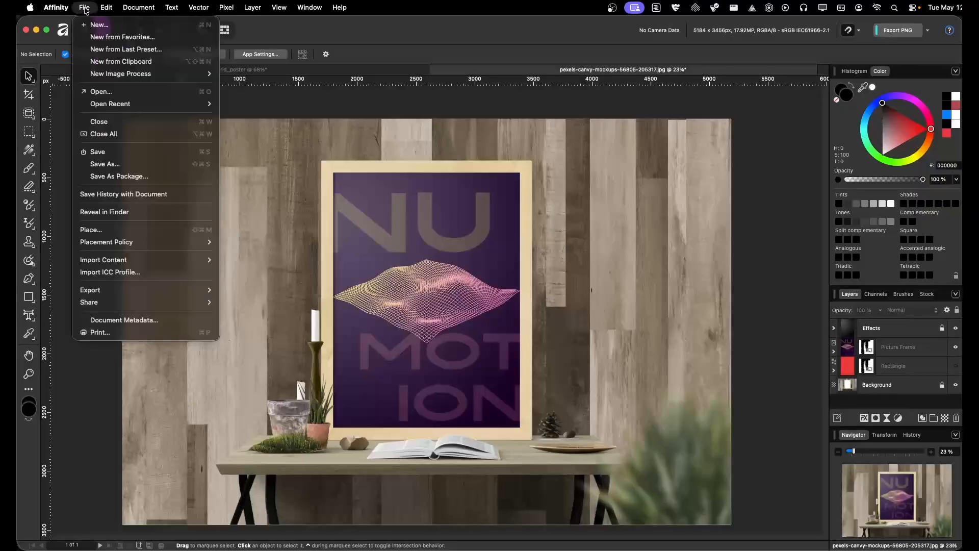
pyautogui.moveTo(184, 289)
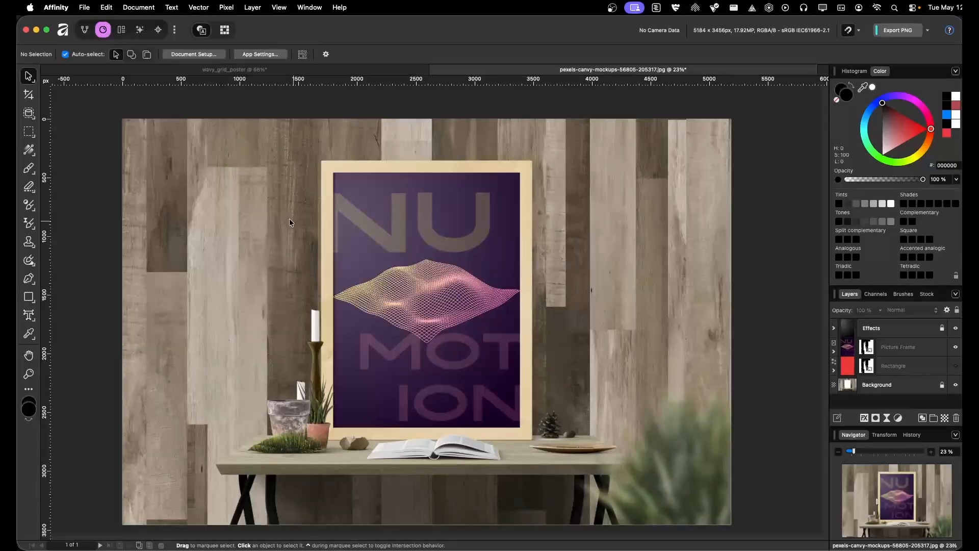
# Step: Add the 08-poster-mockup folder to My Templates in the Welcome window
pyautogui.click(63, 32)
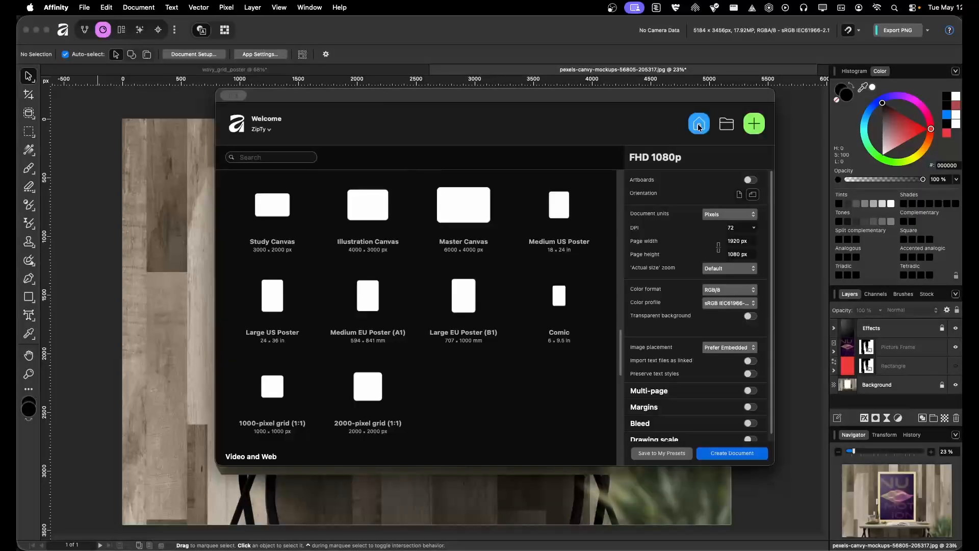
pyautogui.click(698, 123)
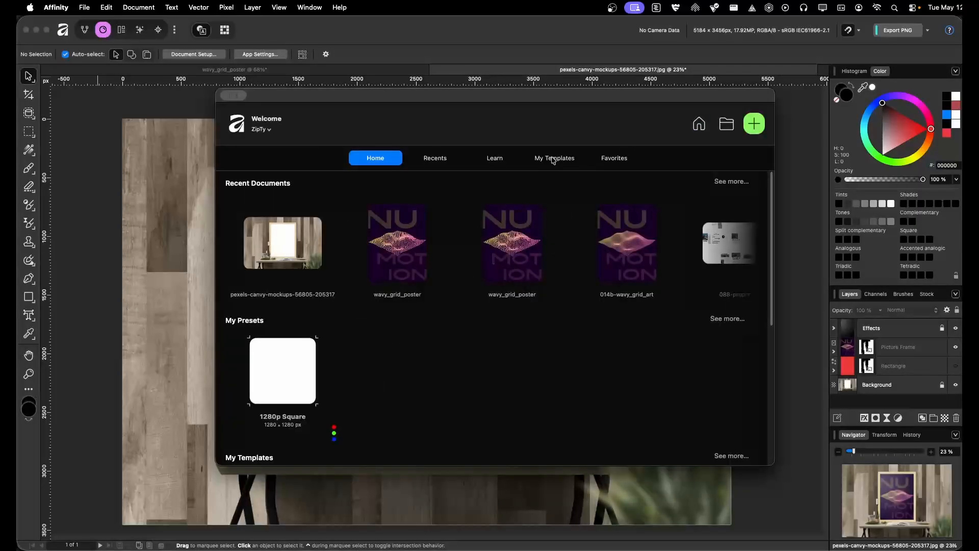
pyautogui.click(553, 162)
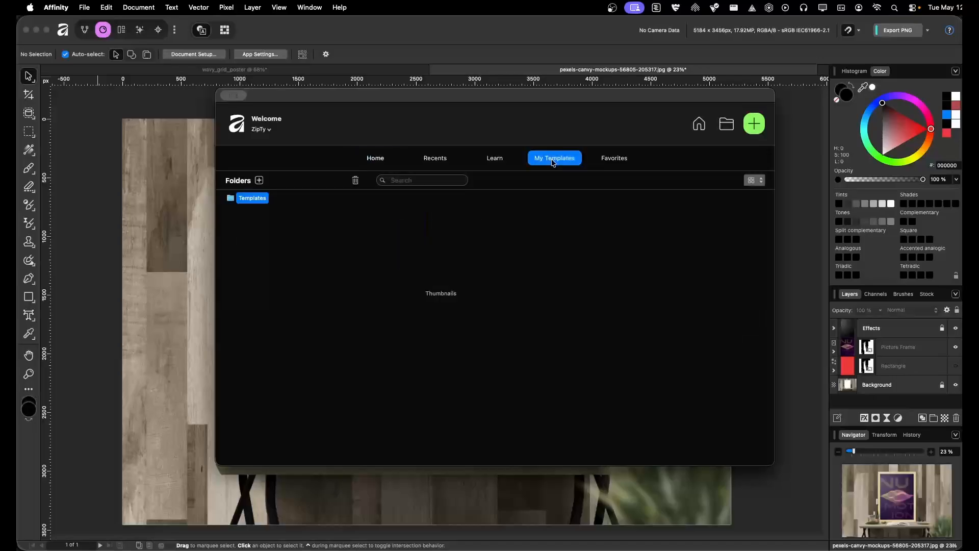
pyautogui.click(259, 181)
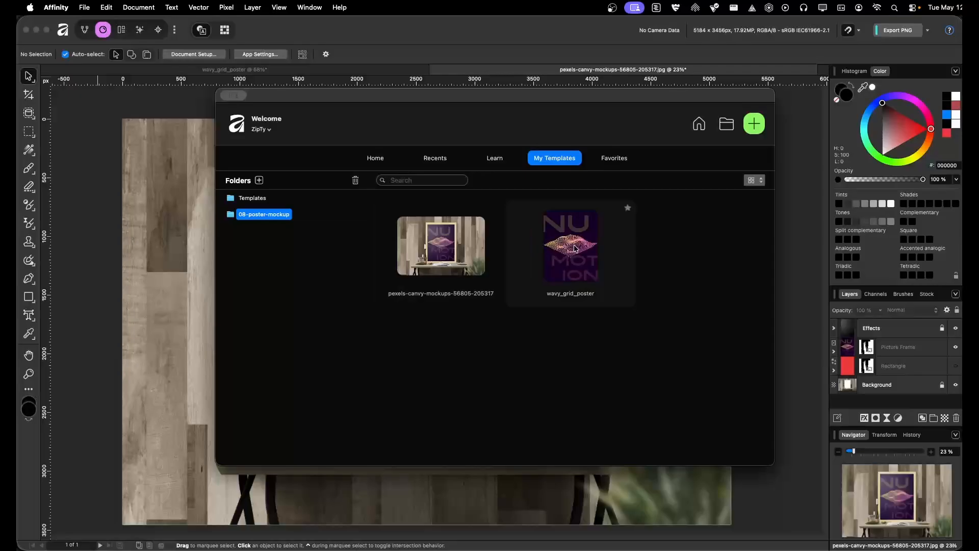
pyautogui.click(595, 266)
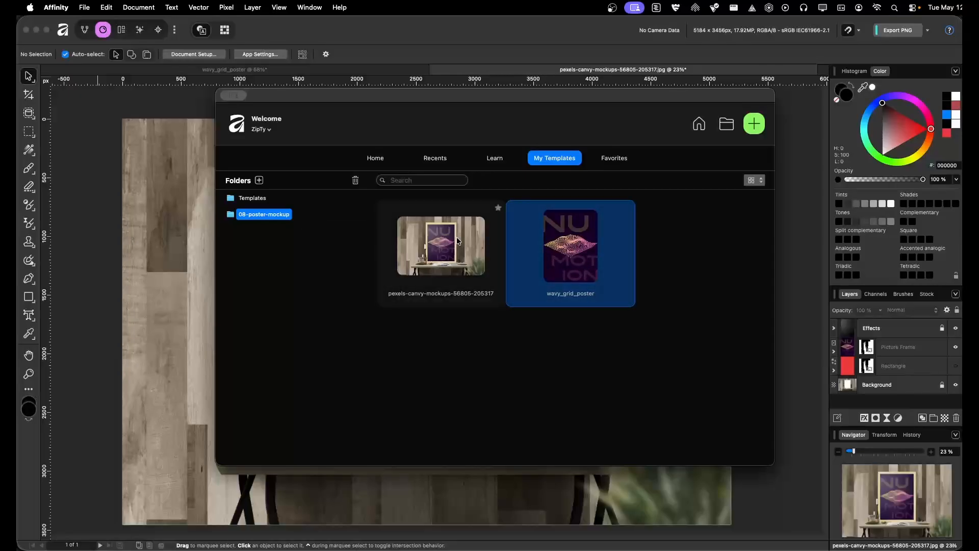
pyautogui.click(439, 254)
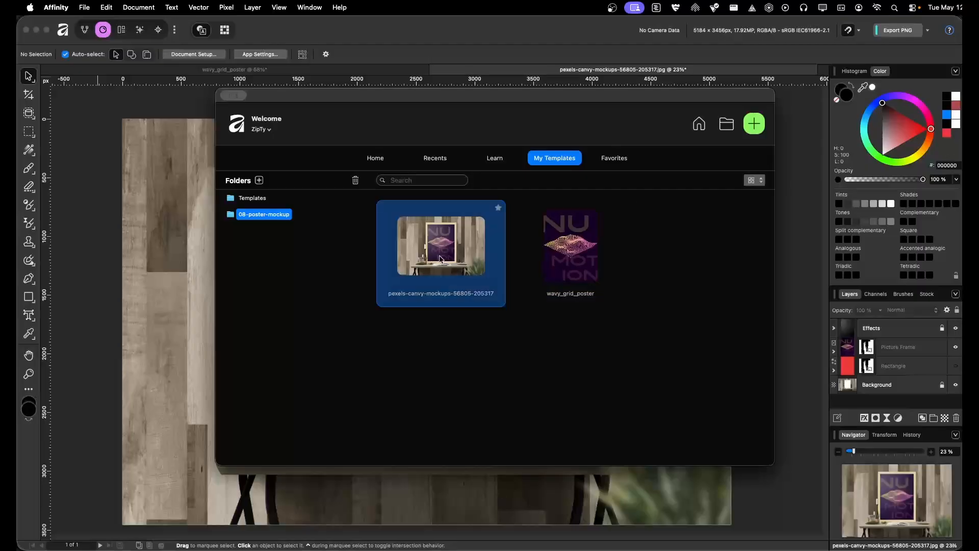
pyautogui.doubleClick(439, 254)
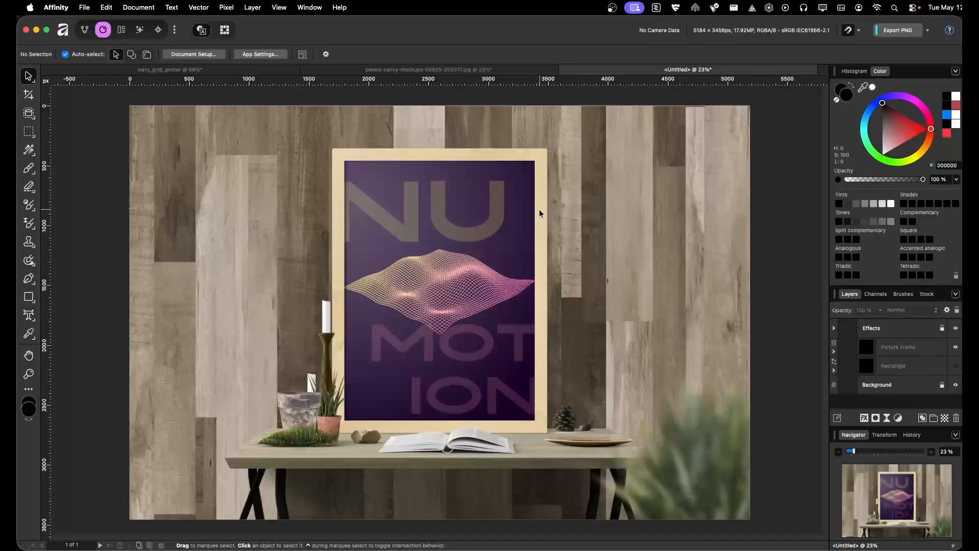
# Step: Replace the image in the new document's picture frame with the PURE STYLE poster
pyautogui.click(453, 234)
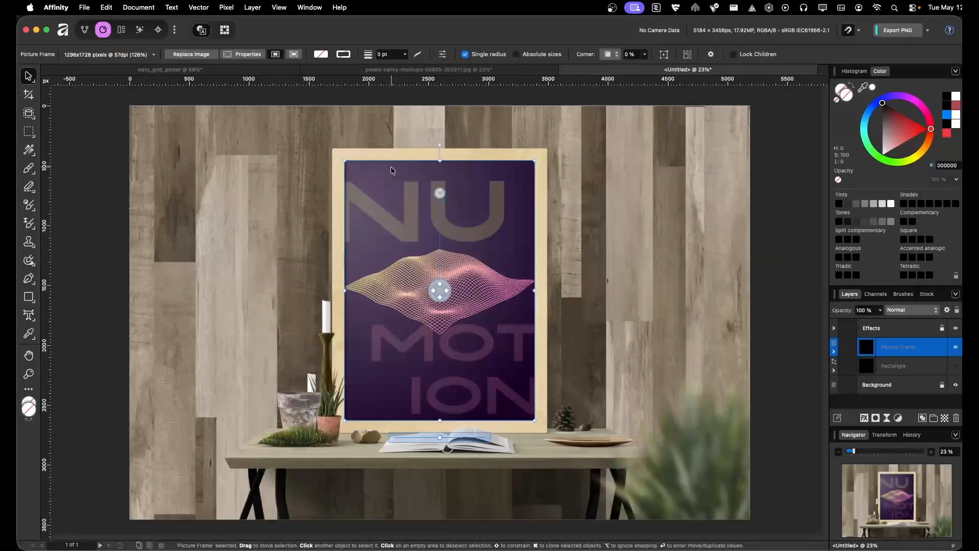
pyautogui.click(193, 55)
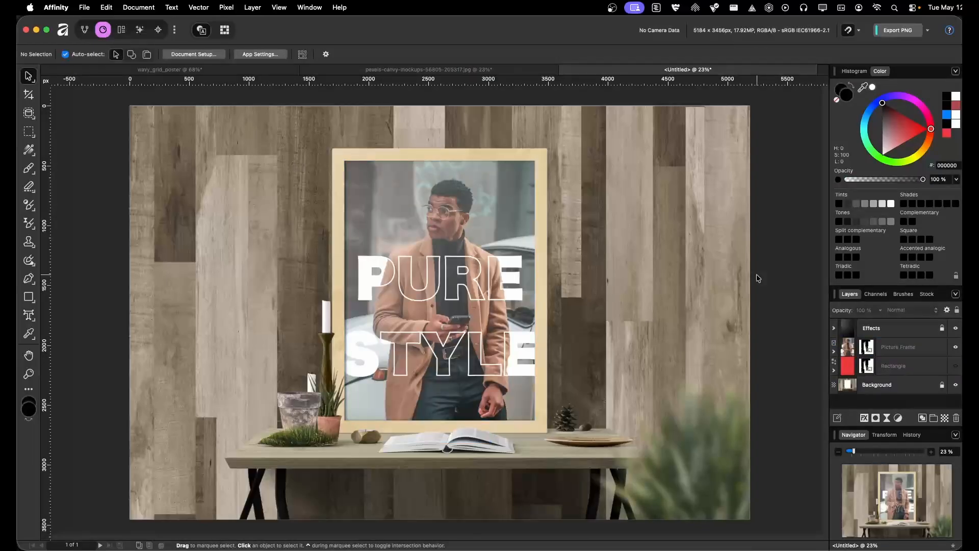